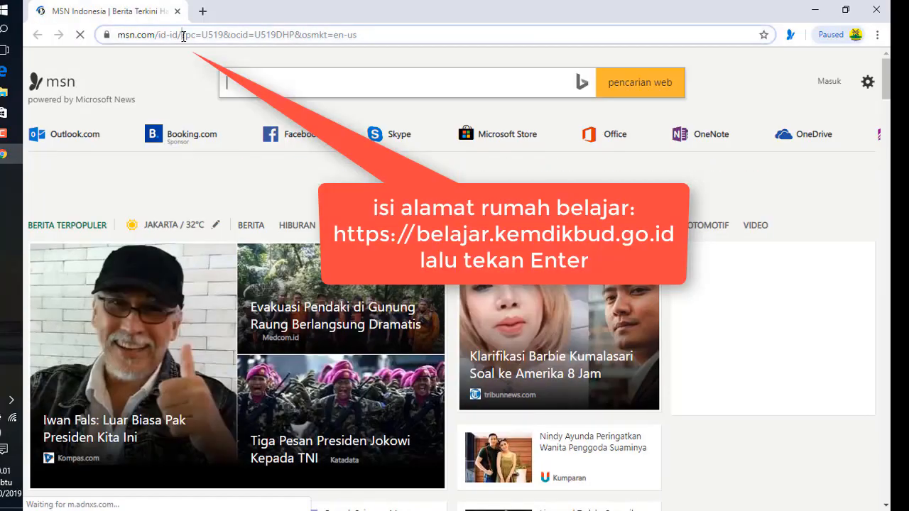
Go to belajar.kemdikbud.go.id in Chrome's address bar
click(183, 35)
text(be)
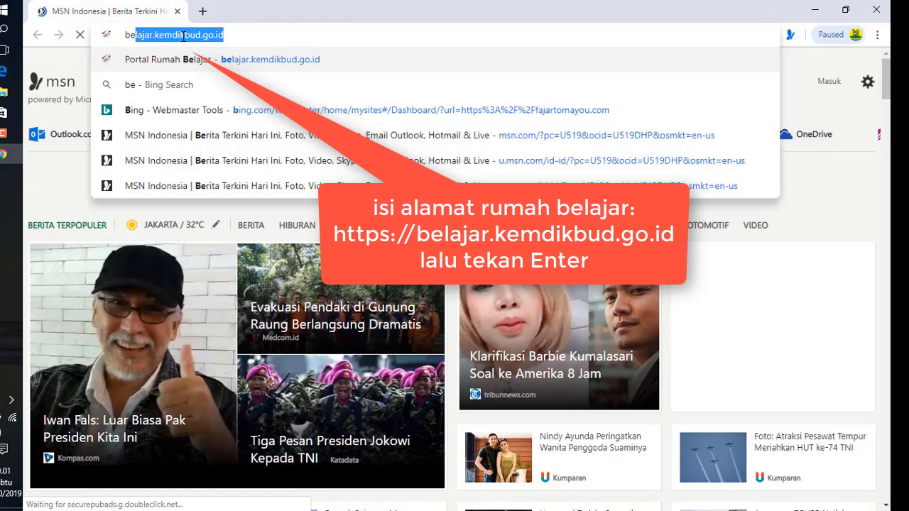
text(lajar)
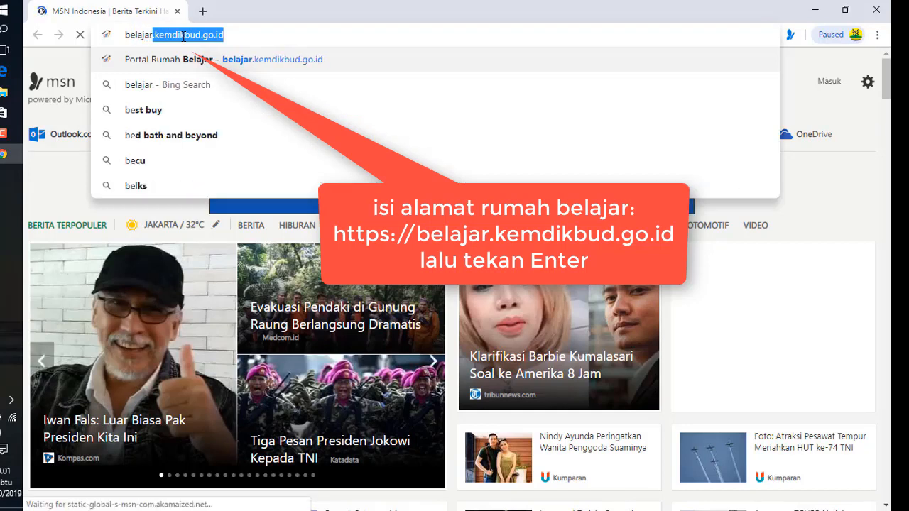
text(.kemdik)
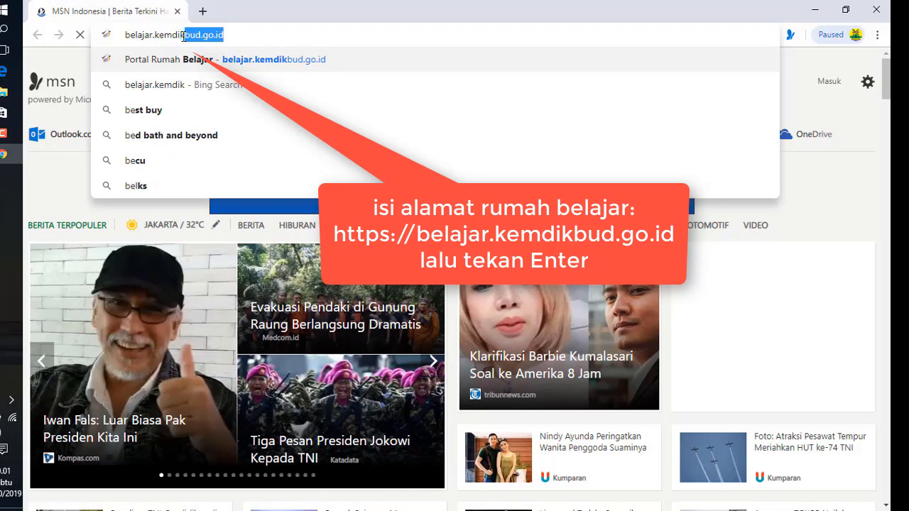
text(bud.)
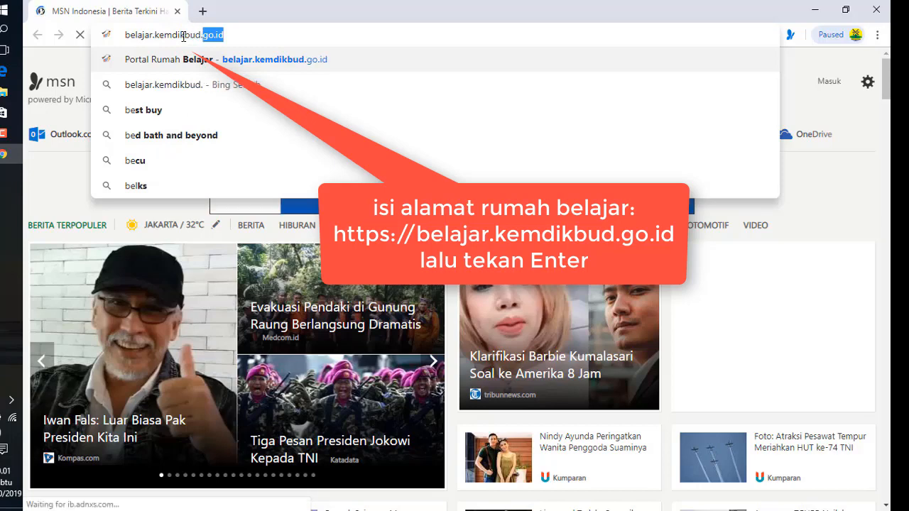
text(go.id)
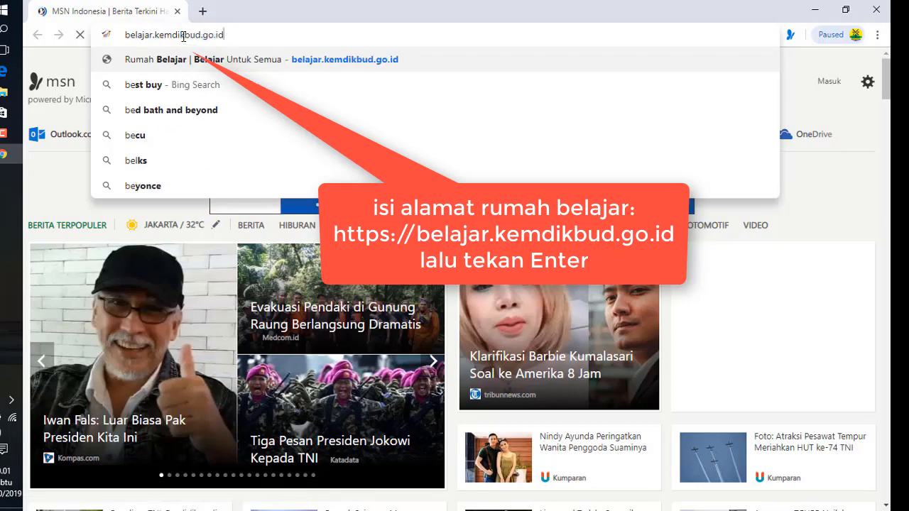
key(Return)
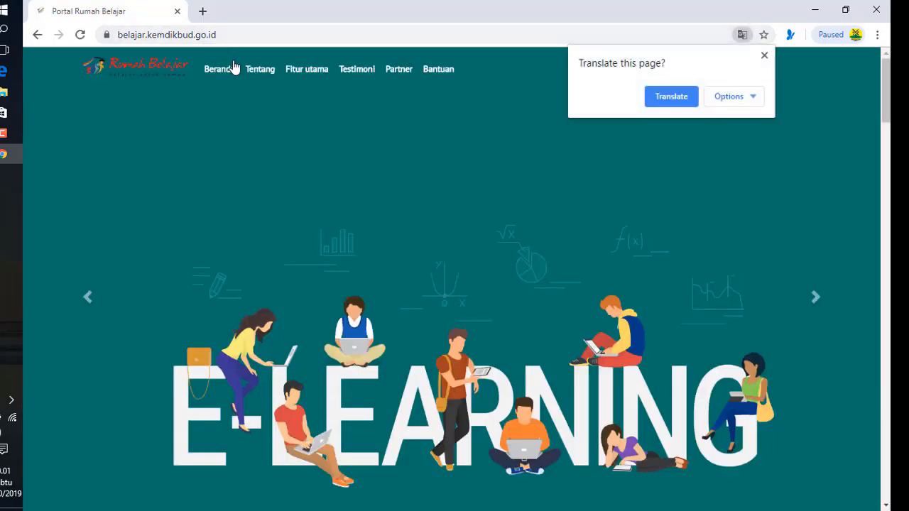
Dismiss the translate offer and open Kelas Digital from the Fitur Utama section
click(765, 56)
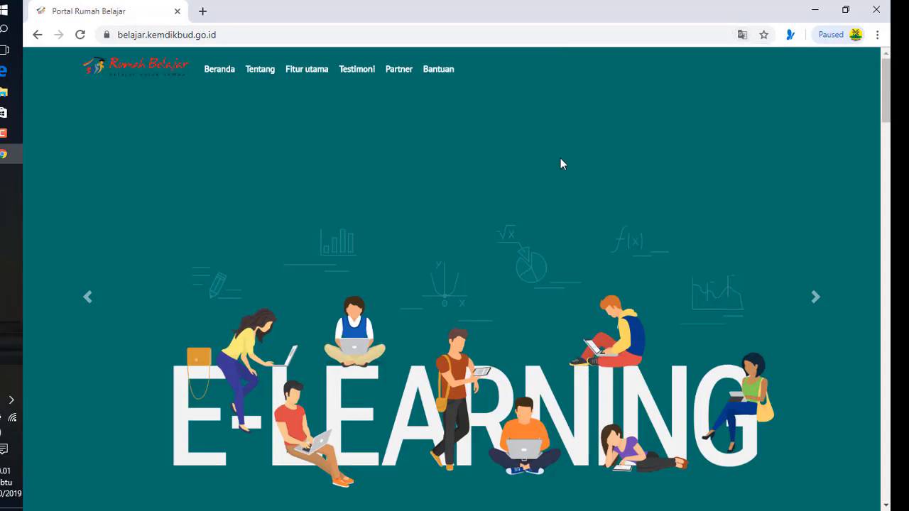
scroll(560, 163, down, 5)
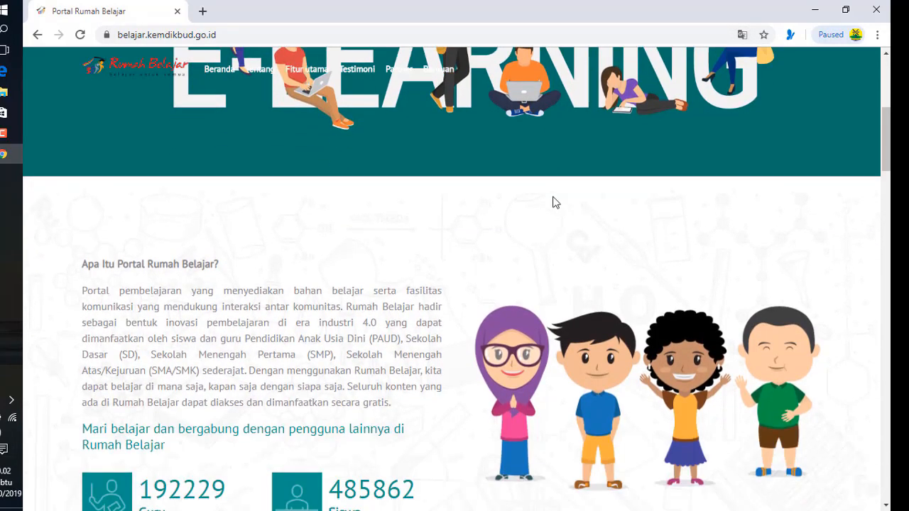
scroll(555, 203, down, 4)
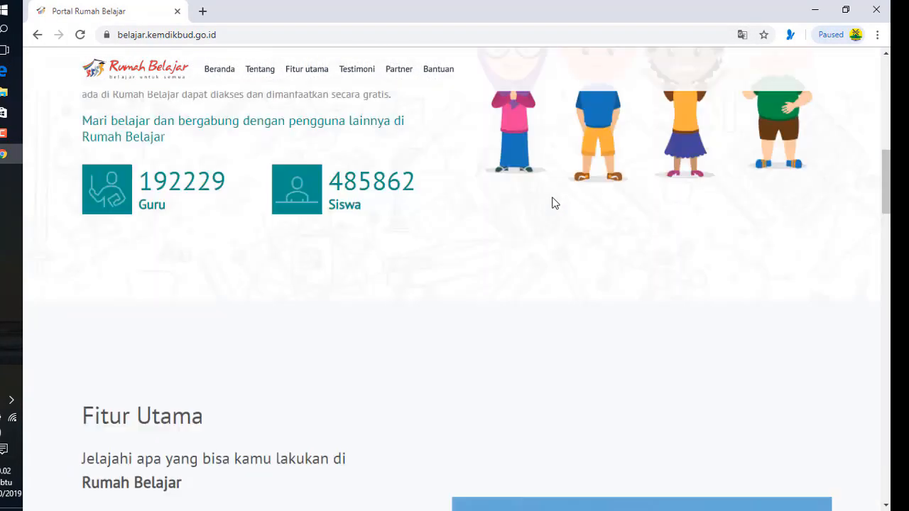
scroll(555, 202, down, 4)
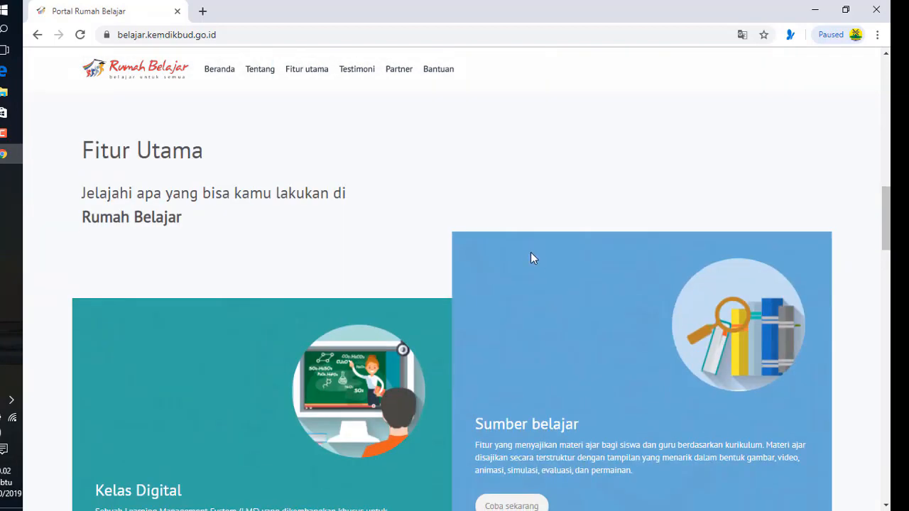
scroll(530, 252, down, 3)
scroll(531, 252, down, 3)
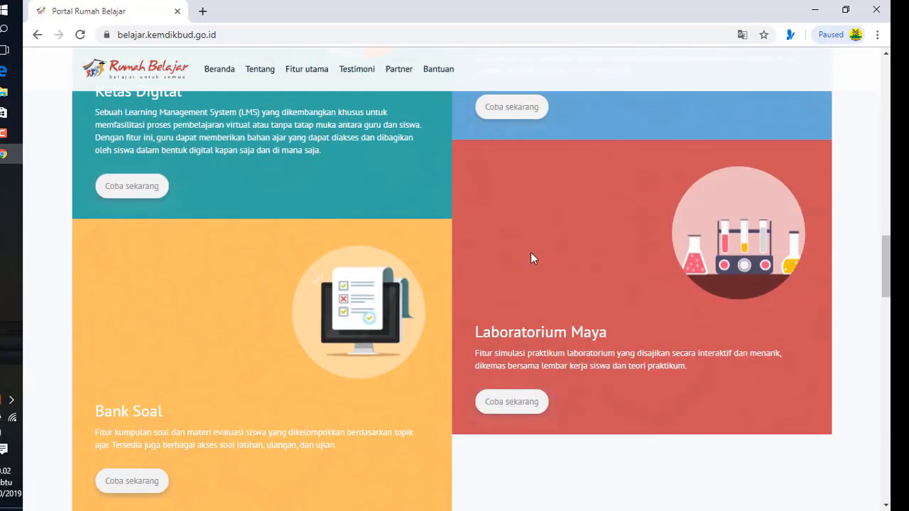
scroll(530, 252, down, 3)
scroll(533, 257, down, 1)
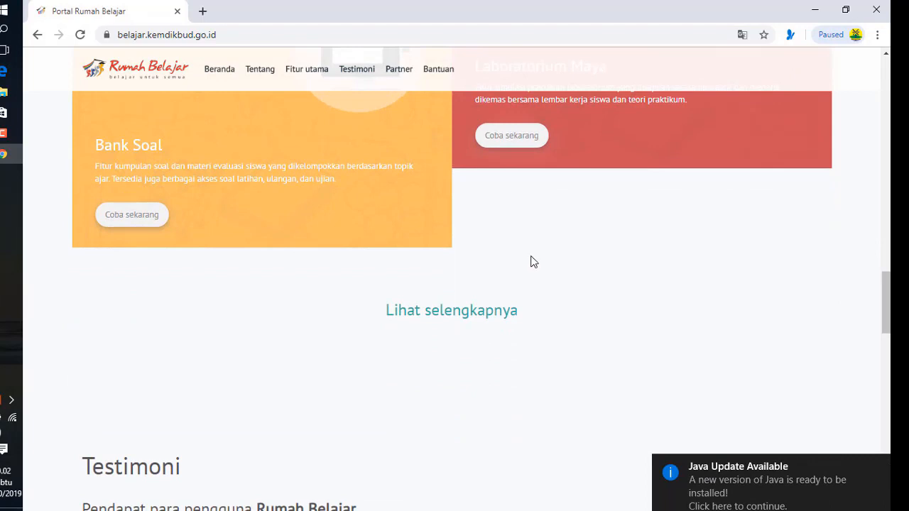
scroll(529, 259, up, 4)
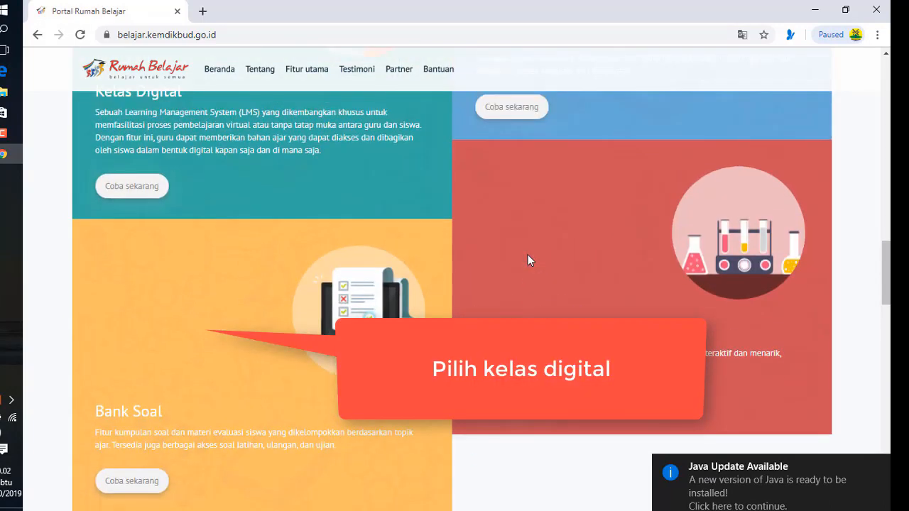
scroll(528, 254, up, 2)
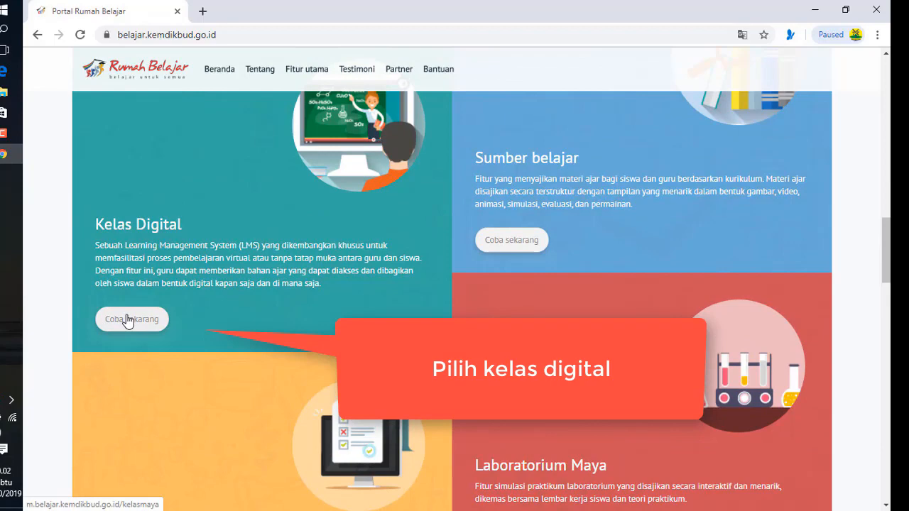
click(128, 318)
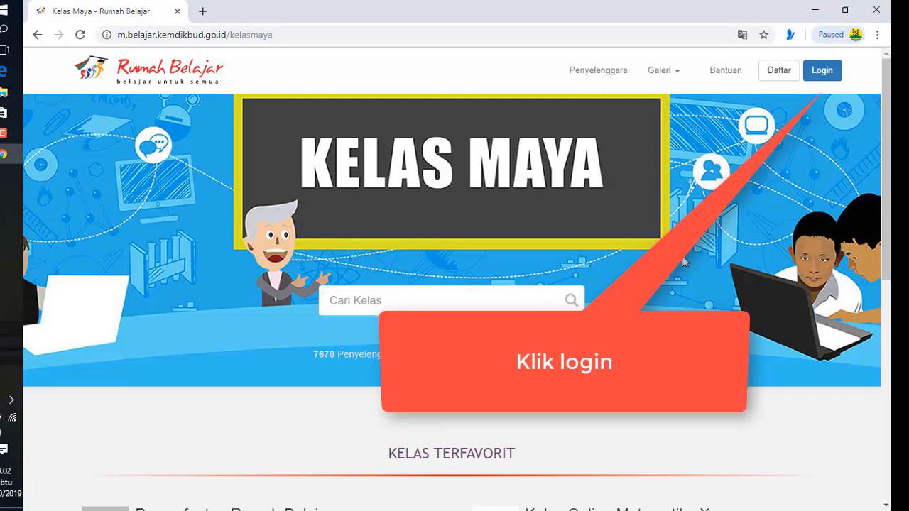
Log in to Kelas Maya with the account's user ID and password
click(822, 72)
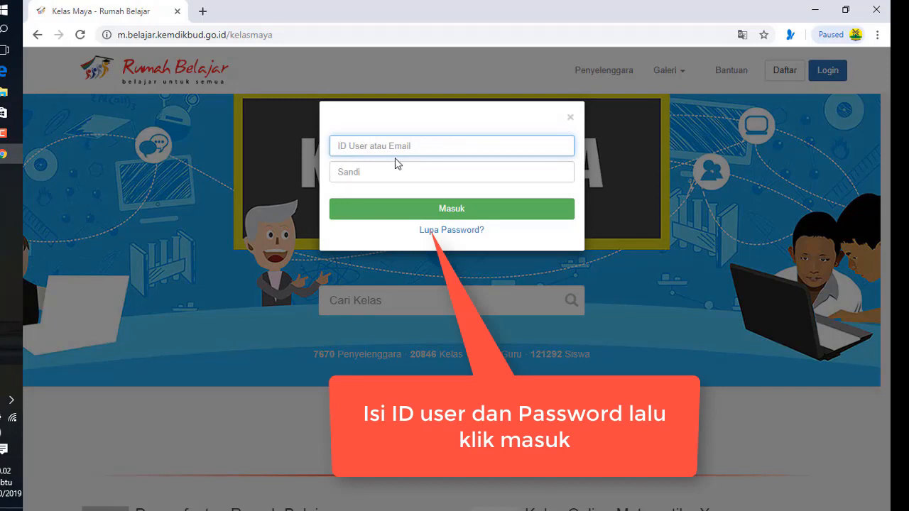
text(Gani2)
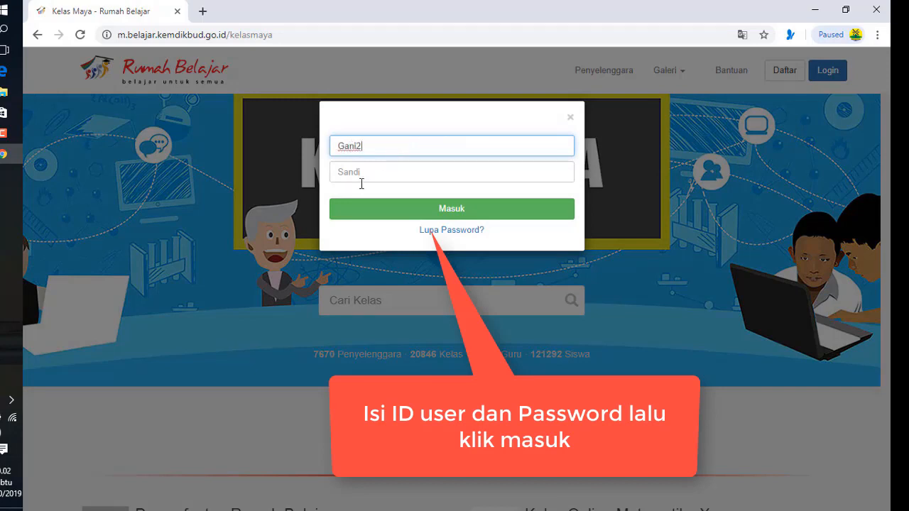
text(4)
click(363, 172)
text(••)
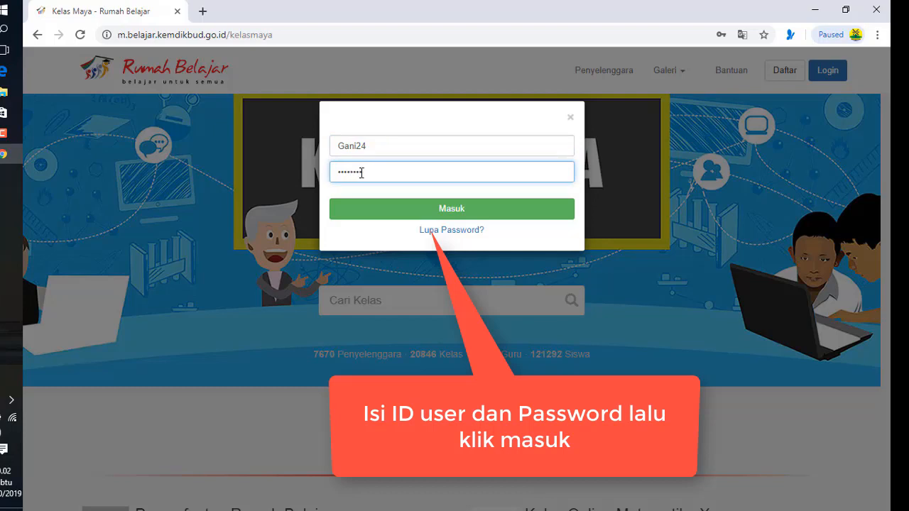
click(377, 208)
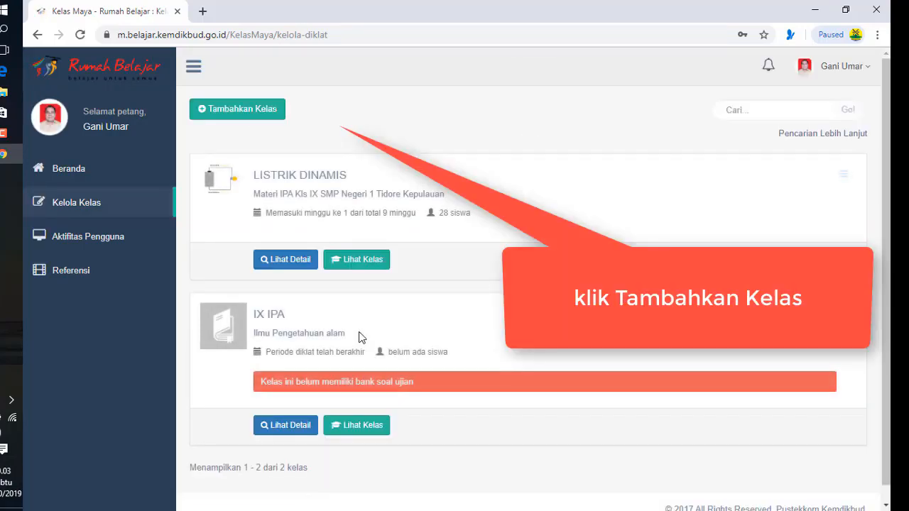
Start a new class titled 'Latihan Kelas Maya' with its short and full descriptions
click(254, 111)
click(331, 209)
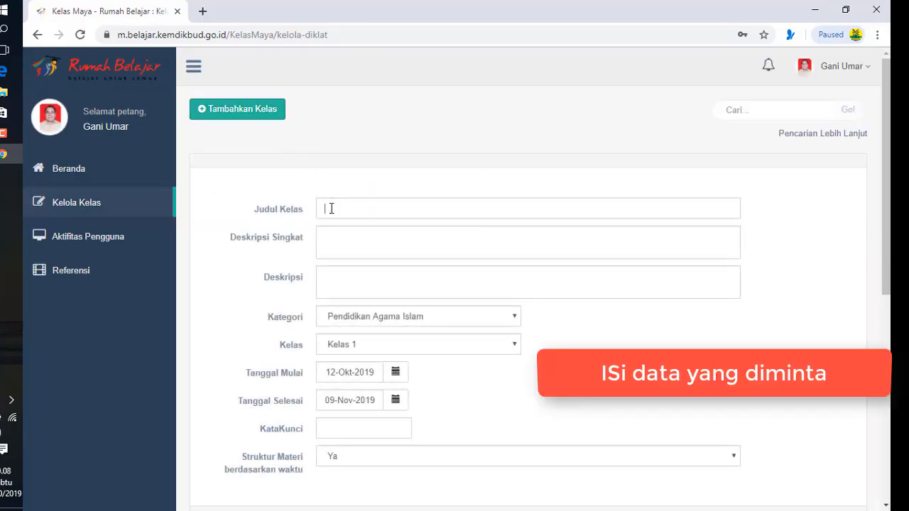
text(Latihan Kelas Maya)
click(334, 231)
text(Kelas Maya Rumah Belajar)
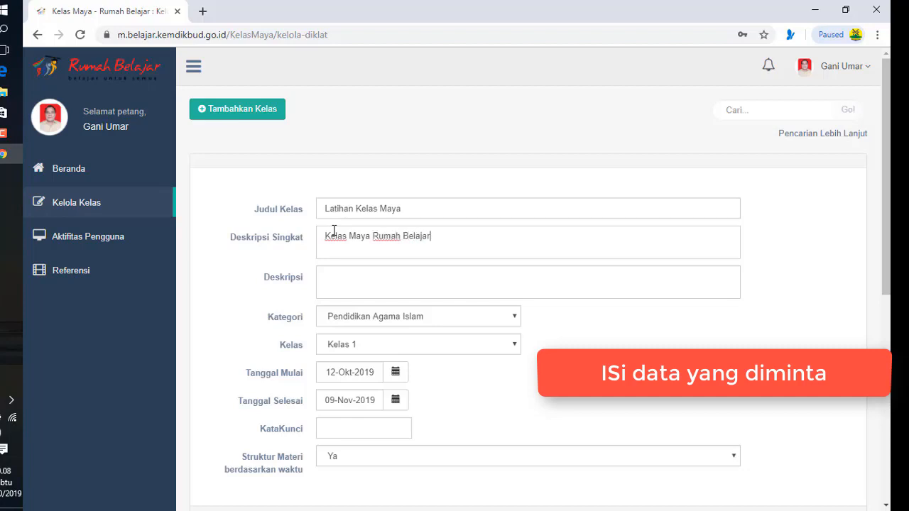
click(343, 272)
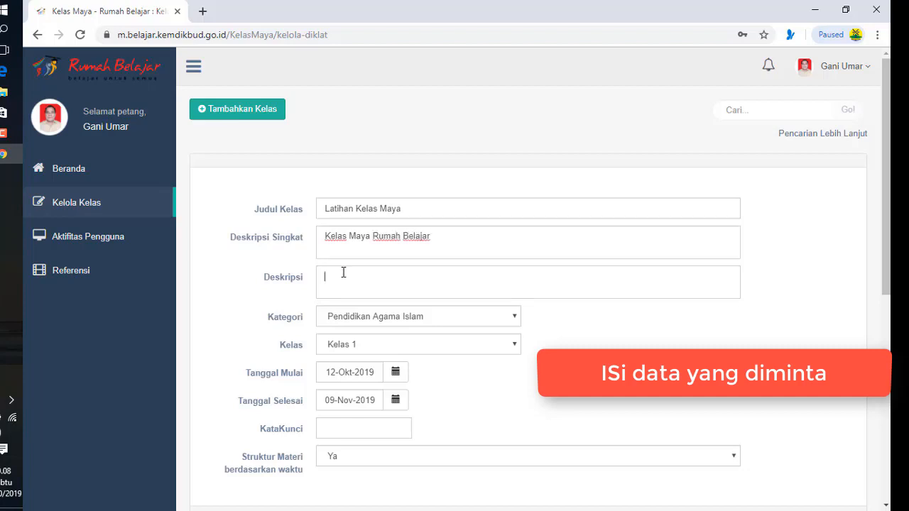
text(Tutorial membuat kelas maya)
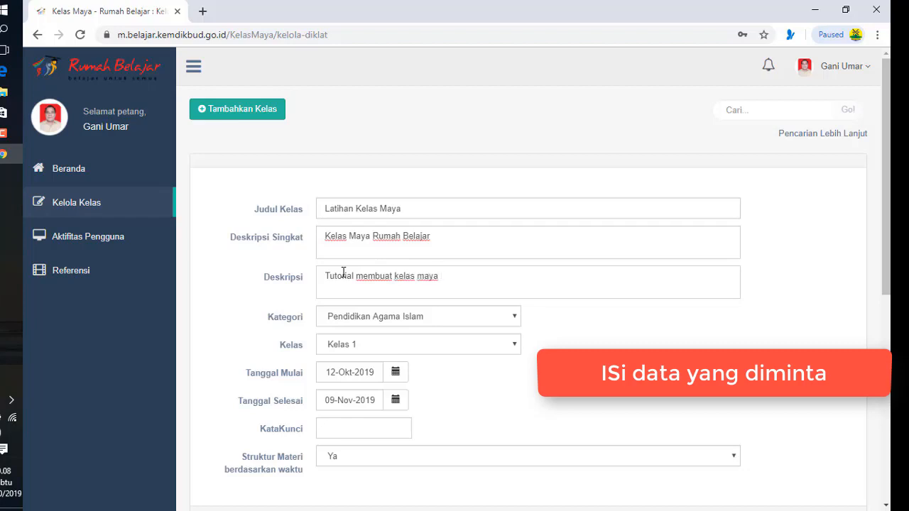
text( di rumah b)
text(elah)
text(jar)
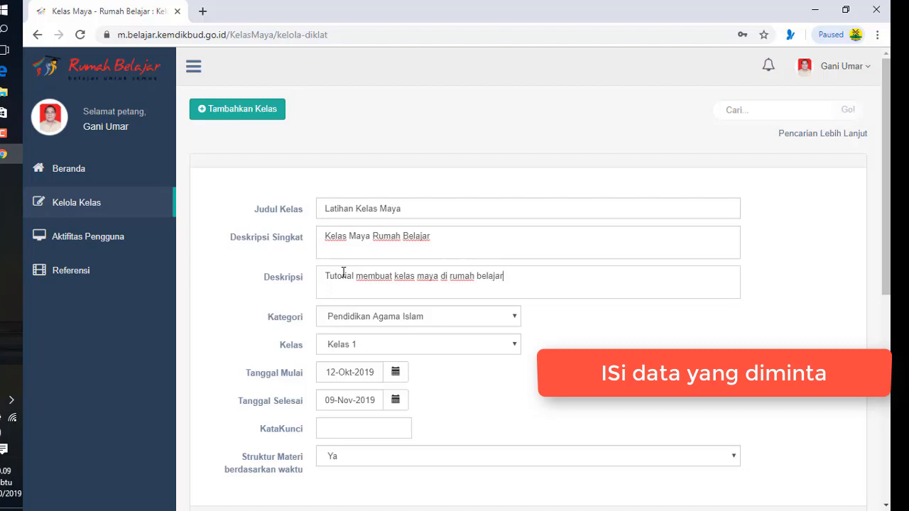
Set category Sistem Komputer, Kelas 11, and dates 05-Okt-2019 to 23-Nov-2019
click(365, 317)
scroll(370, 287, down, 5)
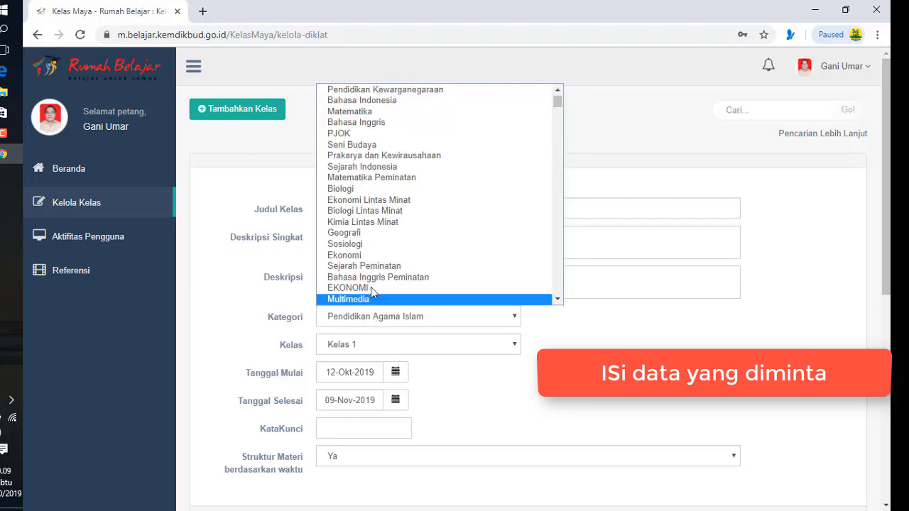
click(371, 210)
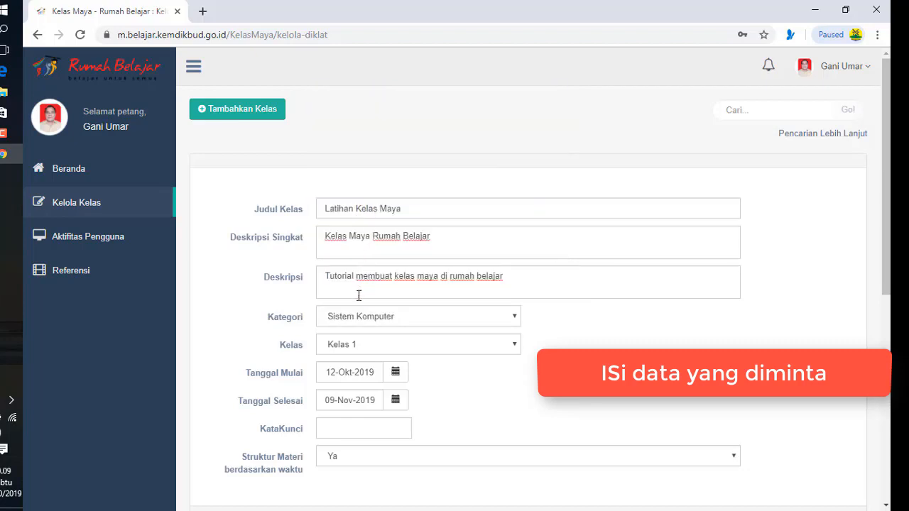
click(363, 341)
click(362, 469)
click(395, 372)
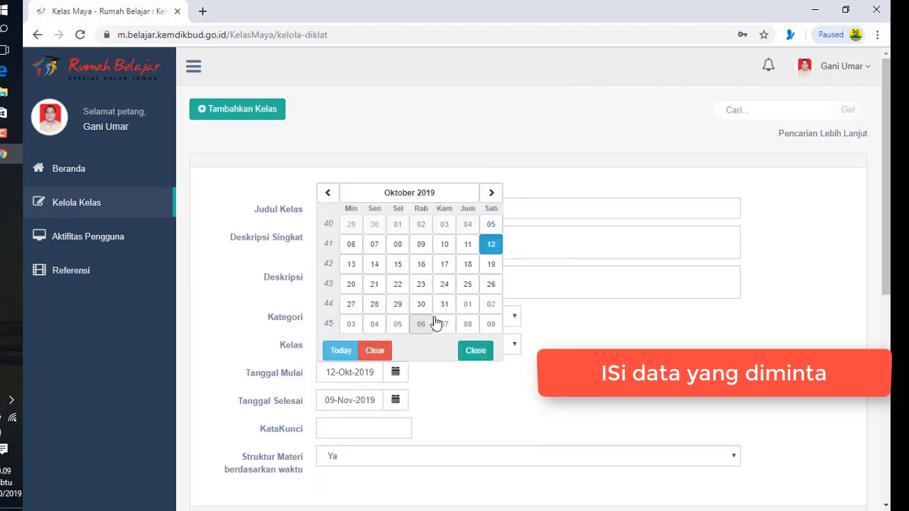
click(490, 224)
click(395, 400)
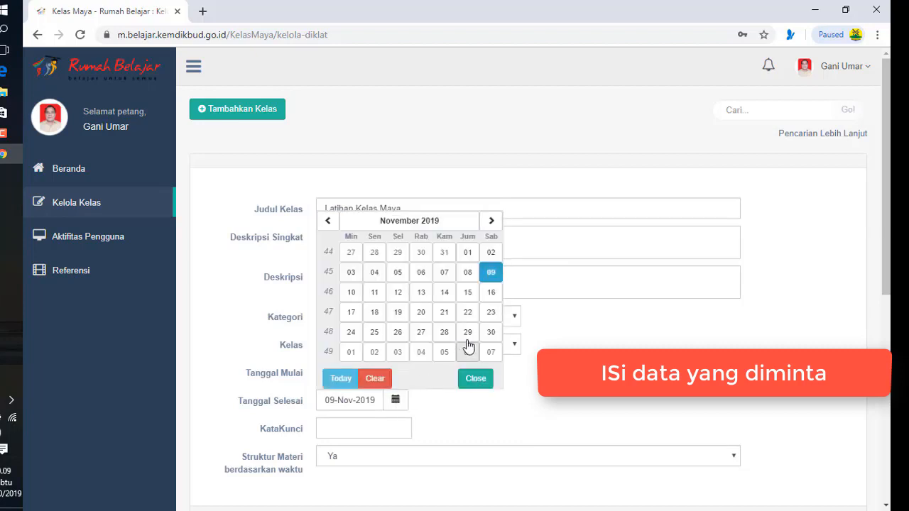
click(489, 312)
scroll(377, 407, down, 2)
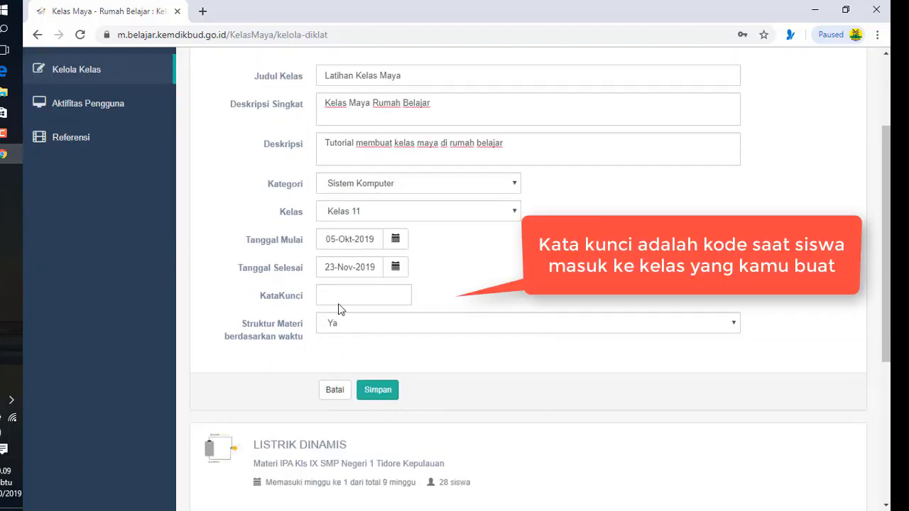
click(339, 299)
click(347, 328)
click(349, 353)
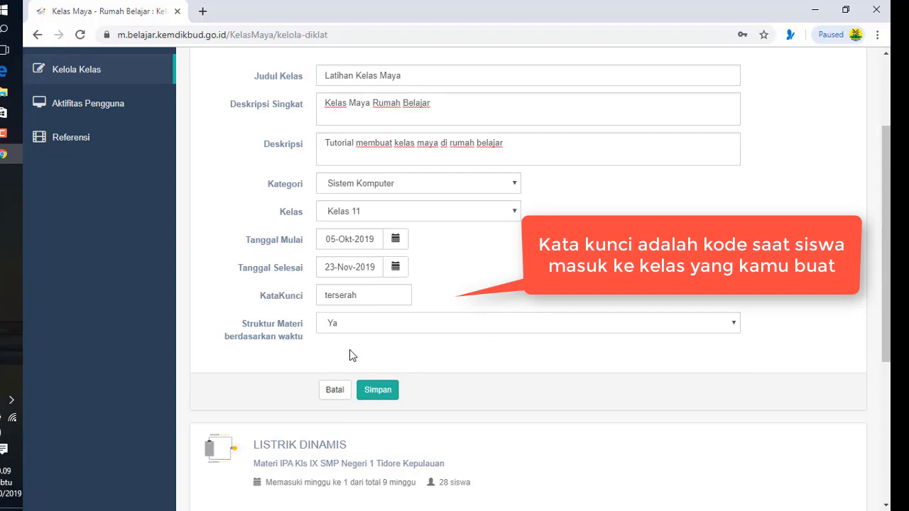
click(372, 390)
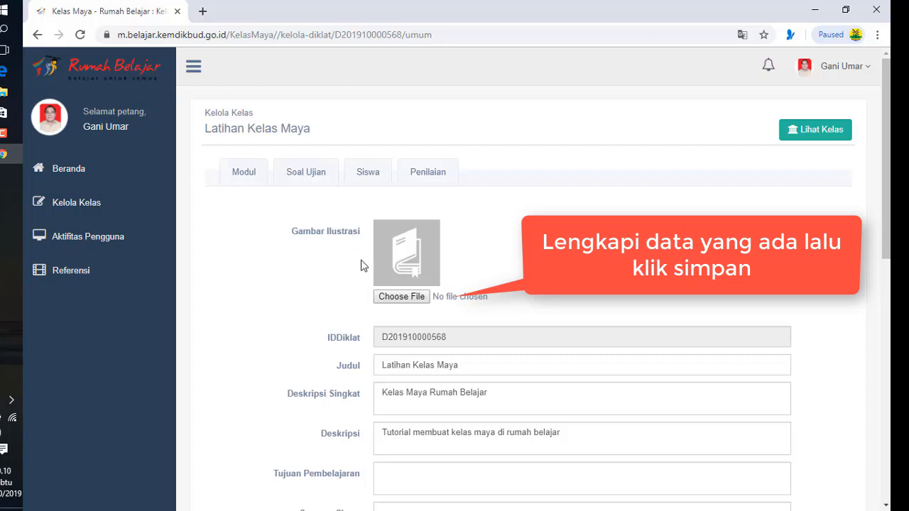
Use the hand-and-pencil illustration and enter the class's learning goal text
click(401, 297)
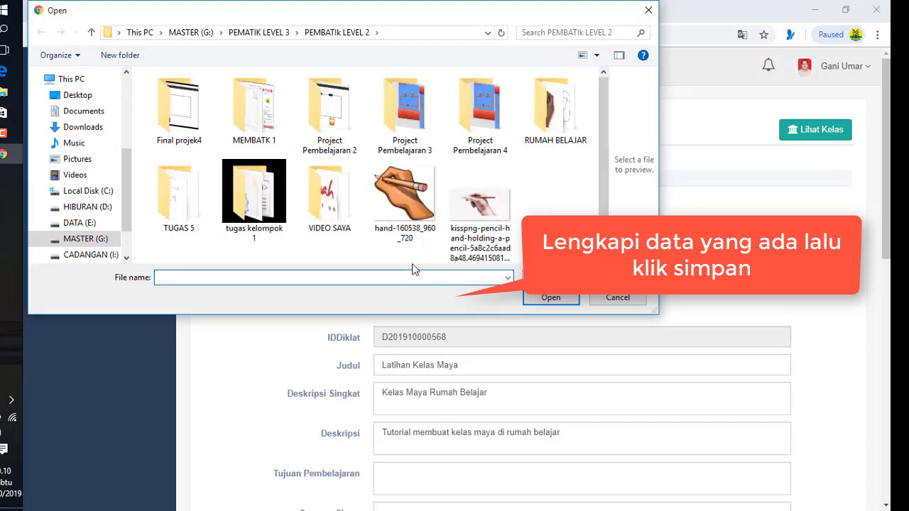
double_click(405, 195)
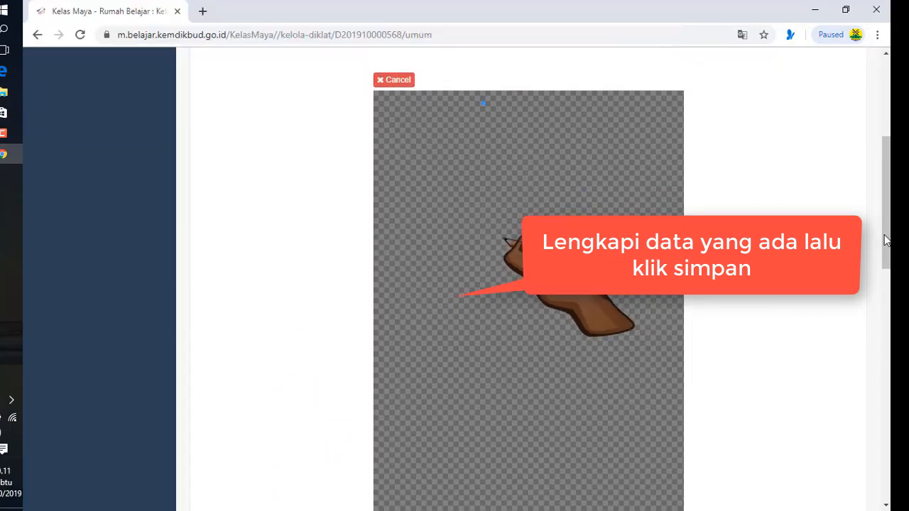
scroll(793, 333, down, 6)
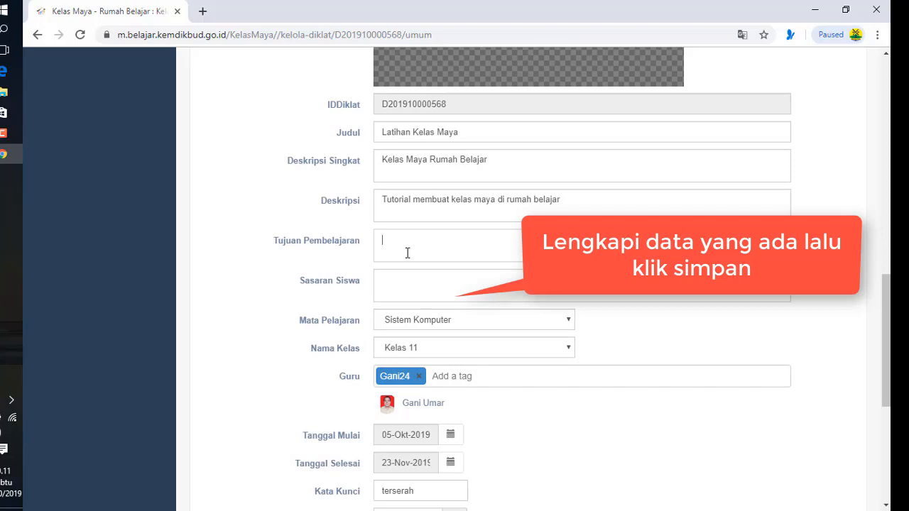
text(PSerta diklat dpat membuat kelas di rumah belajar)
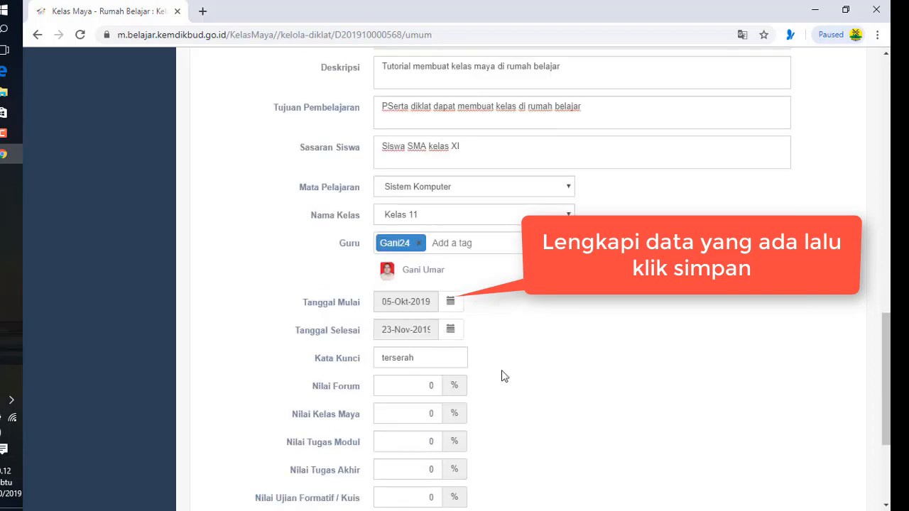
scroll(501, 375, down, 3)
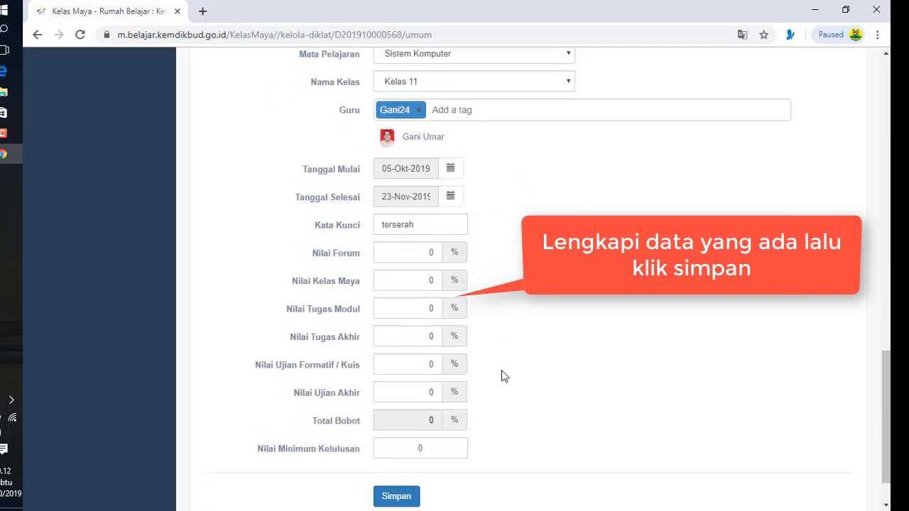
Set grade weights Tugas Modul 30, Tugas Akhir 30, Ujian Akhir 40, and save
double_click(432, 308)
text(30)
double_click(434, 338)
text(0)
click(419, 393)
text(40)
click(396, 438)
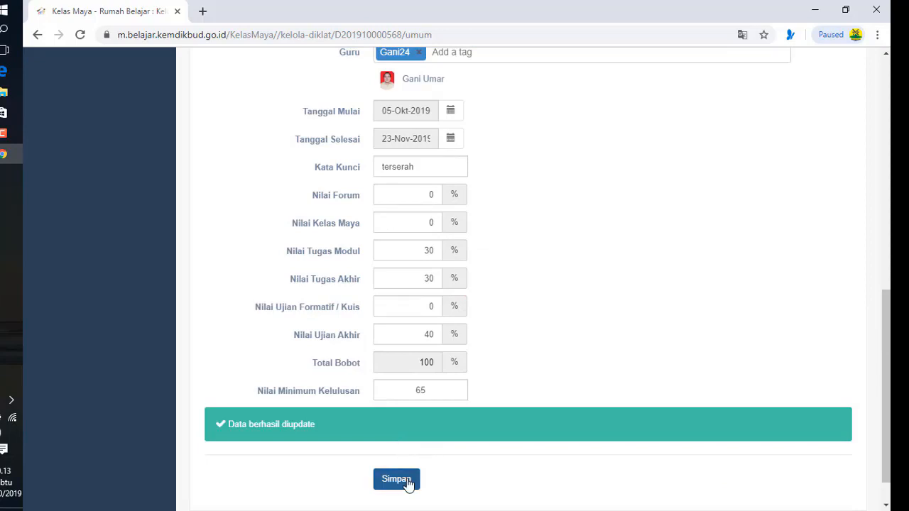
scroll(426, 456, up, 3)
scroll(426, 456, up, 5)
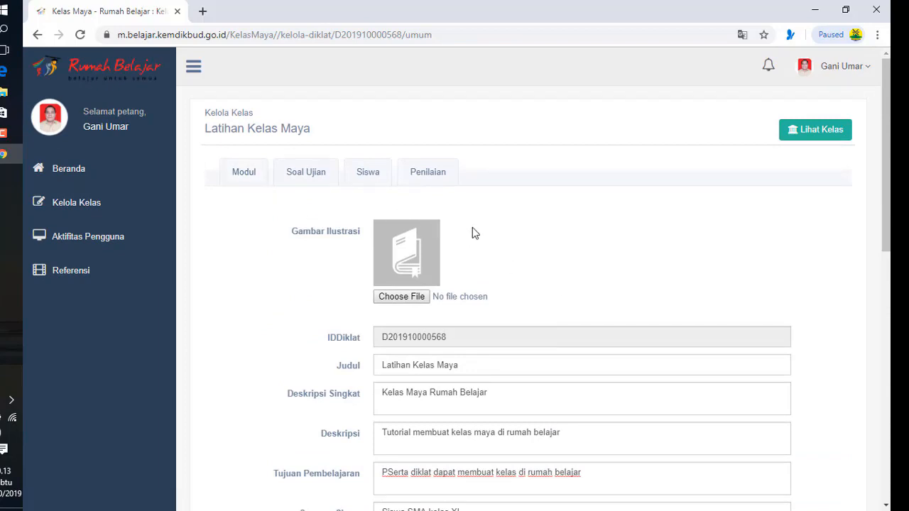
Add a 3-hour Modul 1 reading 'Bacala modul berikut ini' to Kegiatan Belajar ke 1
click(238, 176)
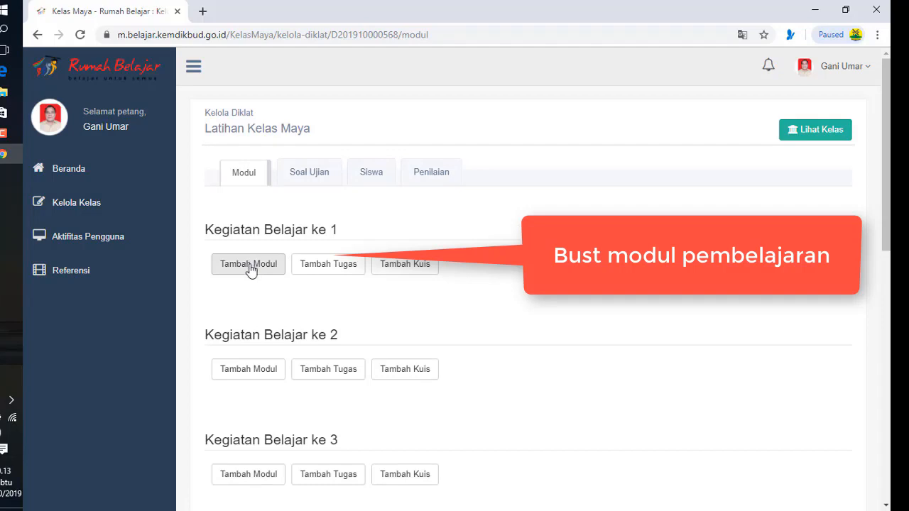
click(256, 269)
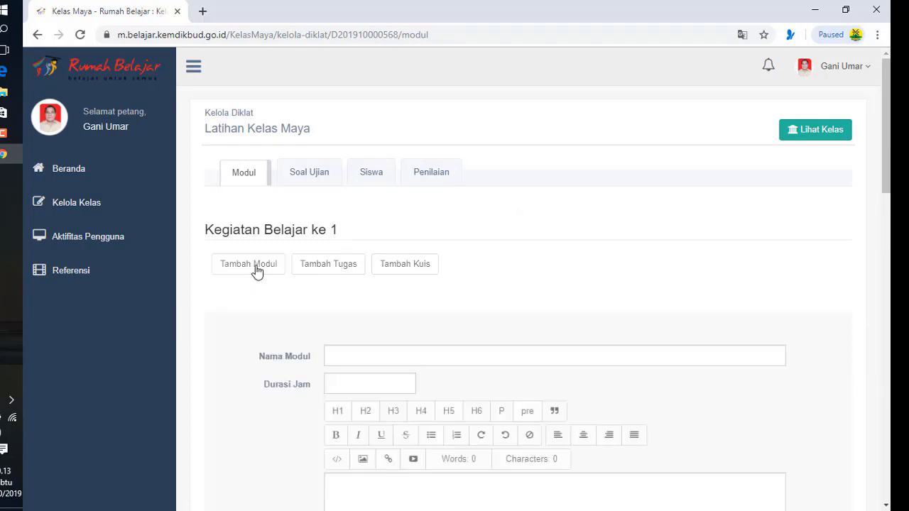
click(362, 355)
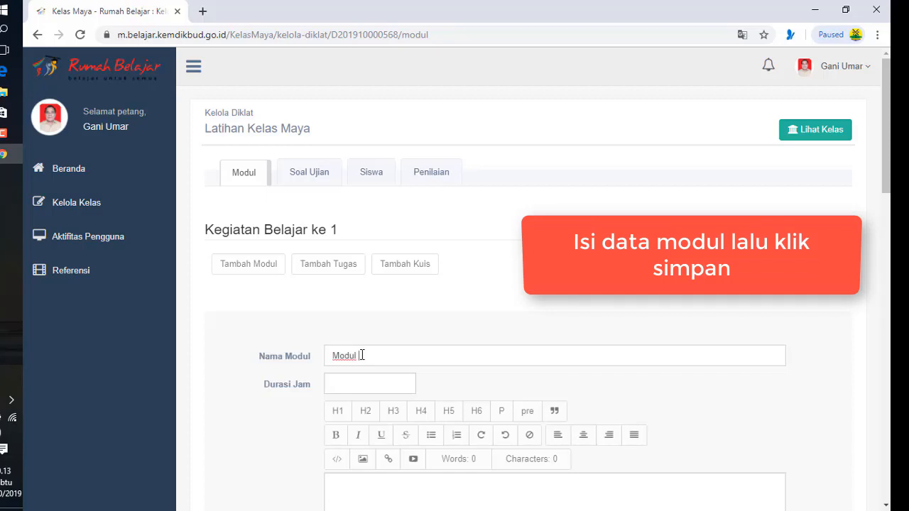
click(346, 386)
text(3)
scroll(347, 426, down, 1)
click(356, 427)
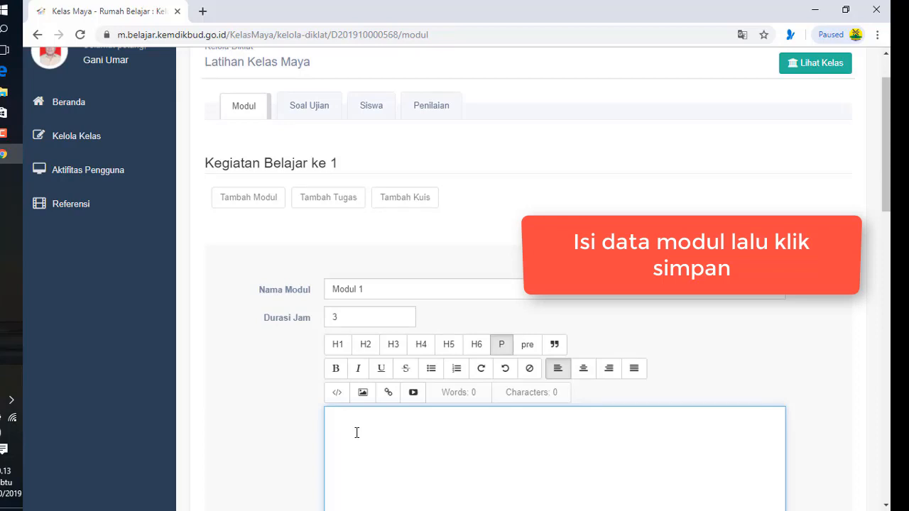
text(Bacala modul berik)
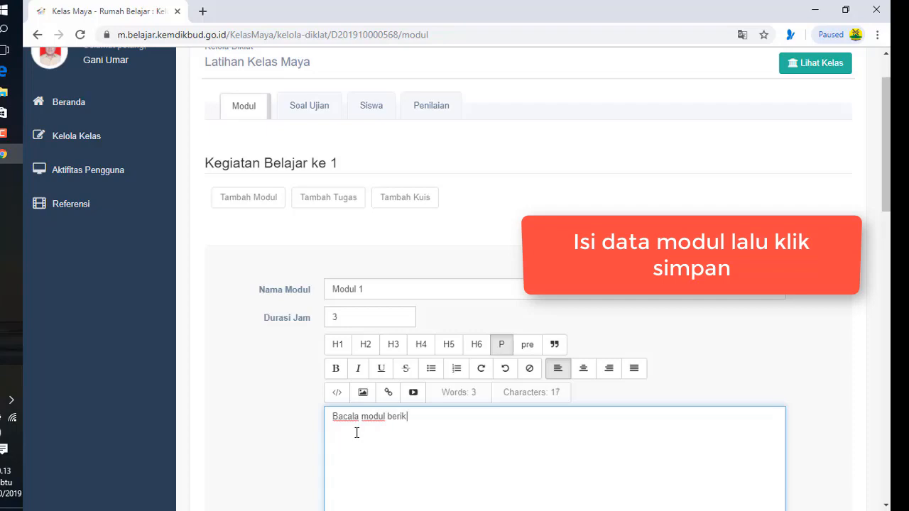
text(ut ini)
scroll(381, 441, down, 3)
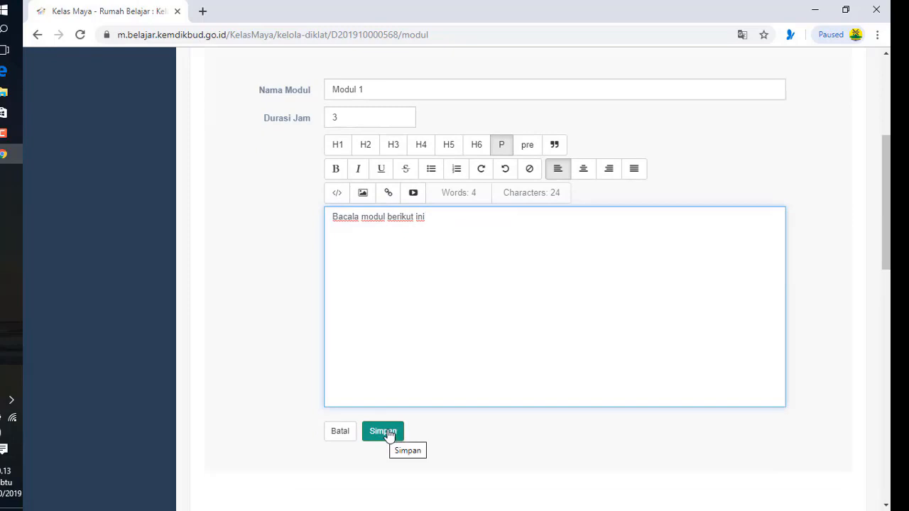
click(390, 433)
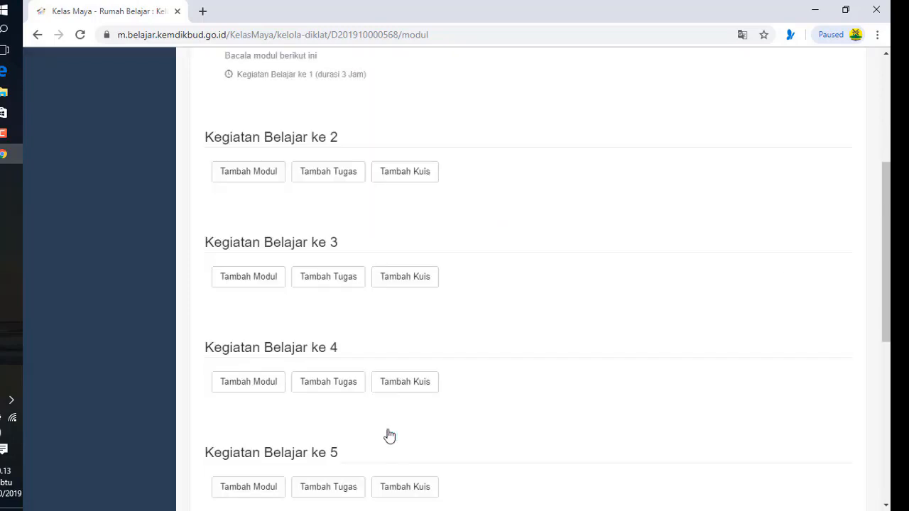
scroll(320, 285, up, 2)
Create task 'Tugas 1' lasting 2 hours, due 12-Okt-2019
click(324, 134)
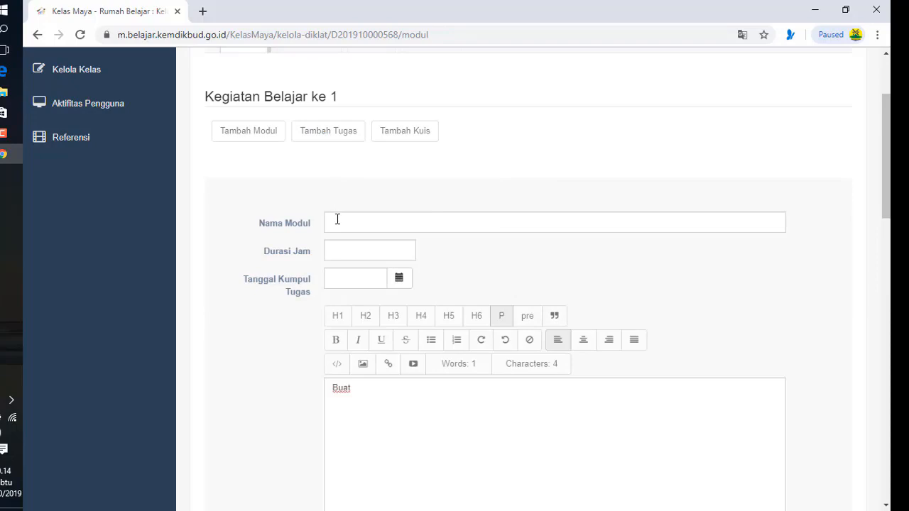
click(338, 221)
text(T)
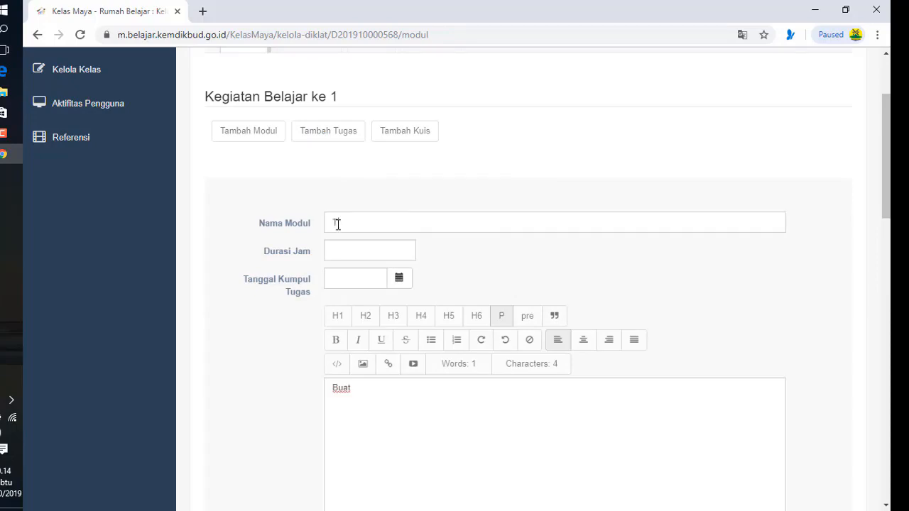
text(ugas 1)
click(338, 246)
text(2)
click(399, 281)
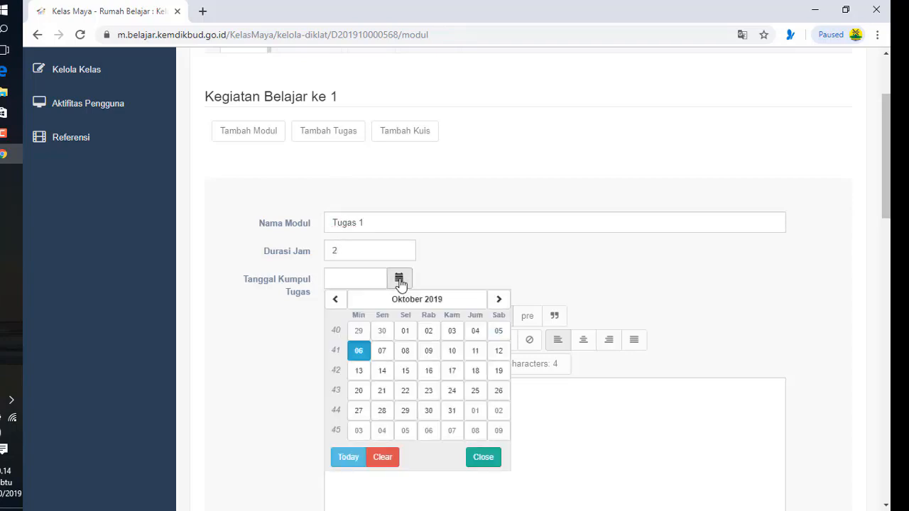
click(497, 353)
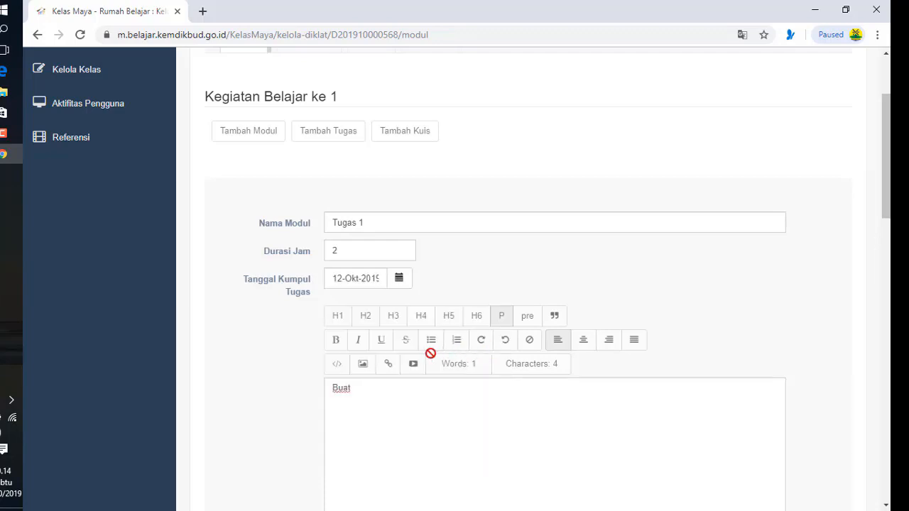
Write the task instructions 'Buat tugas berikut', fixing the typo in 'berikut'
click(351, 389)
text(tu)
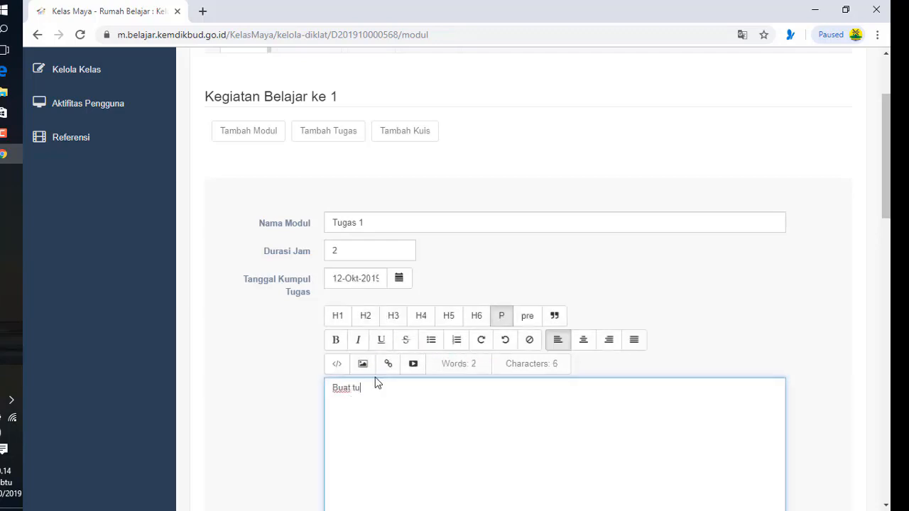
text(gas ber)
key(BackSpace)
key(BackSpace)
text(u)
key(BackSpace)
key(BackSpace)
text(kut)
scroll(416, 403, down, 4)
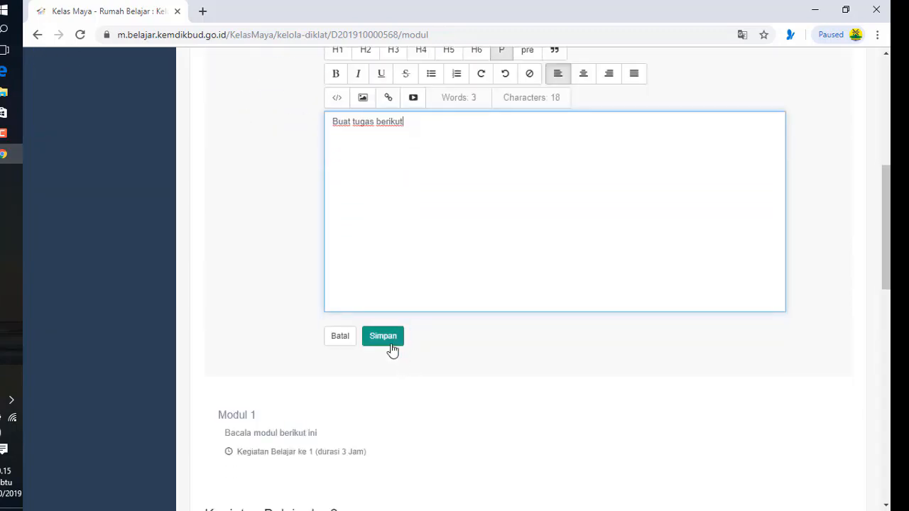
Save Tugas 1, then reopen it for editing
click(390, 341)
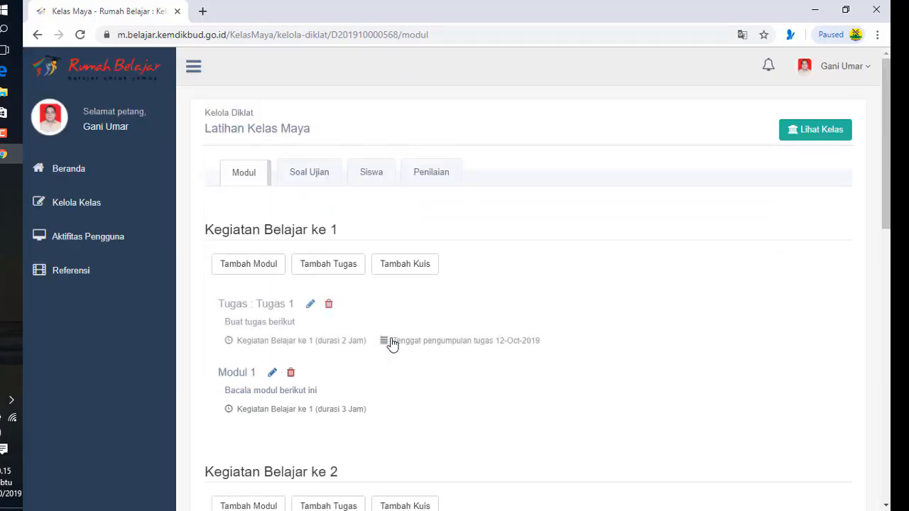
click(310, 305)
scroll(353, 365, down, 5)
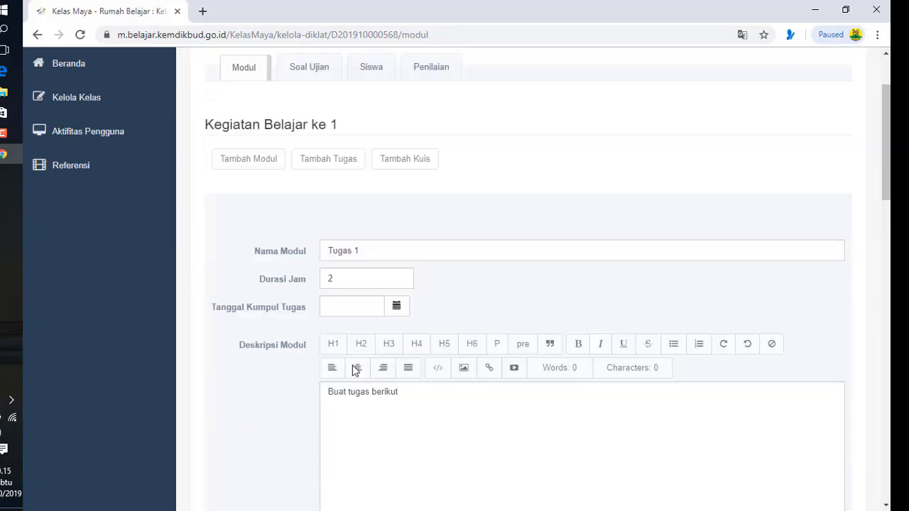
scroll(353, 365, down, 1)
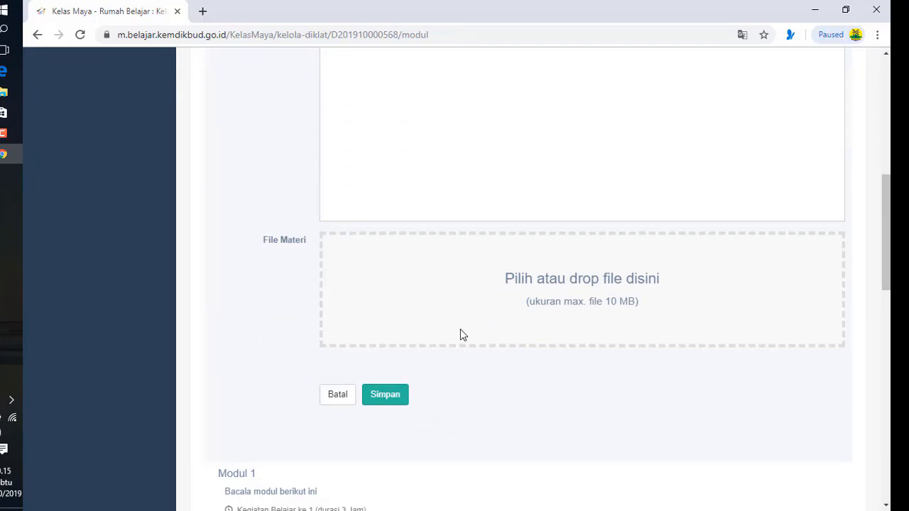
Attach MODUL Pengelolaan Kelas.pdf to Tugas 1 and save the task
click(559, 280)
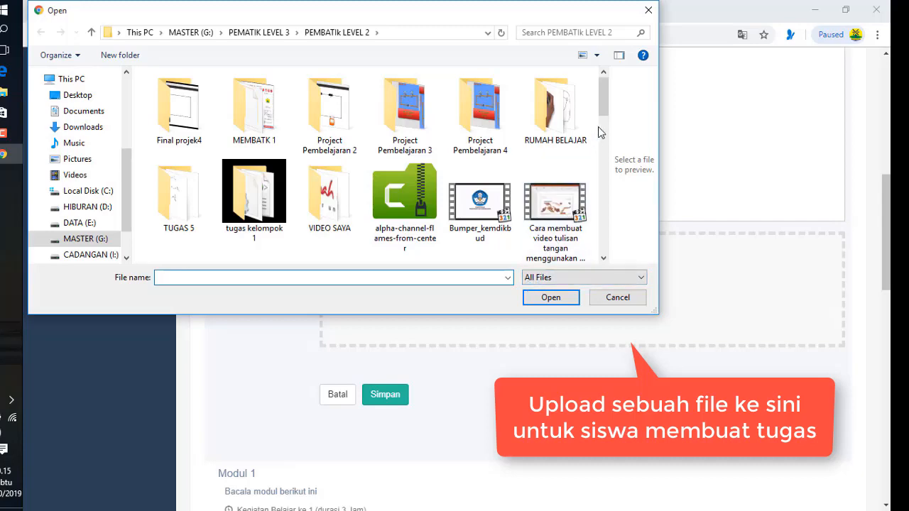
drag(604, 100, 598, 127)
scroll(563, 186, down, 5)
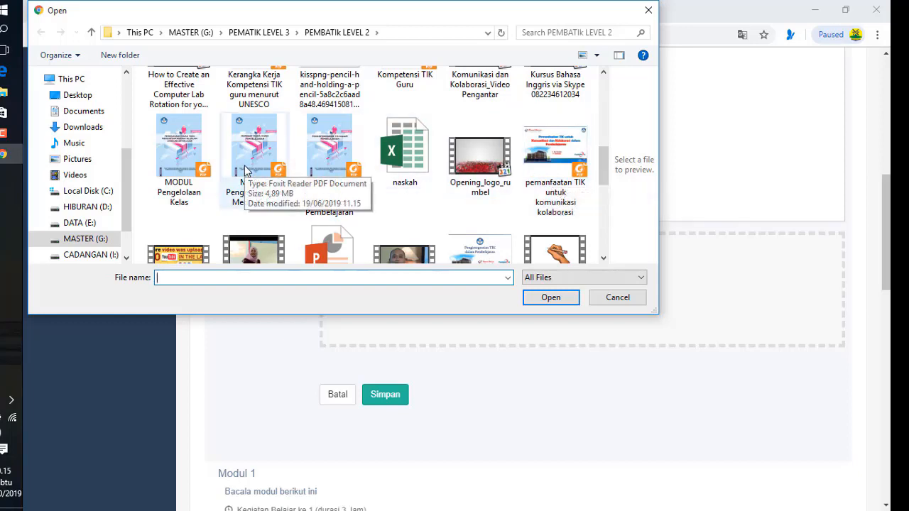
click(179, 153)
click(551, 298)
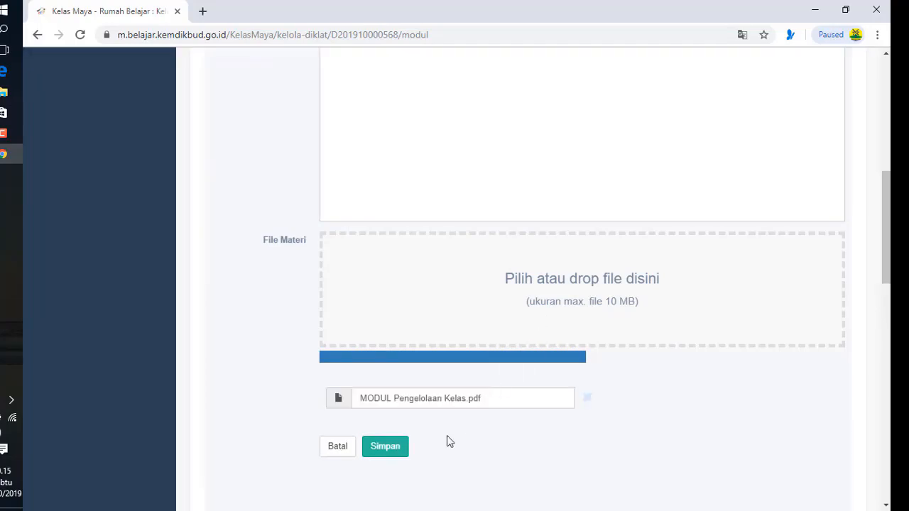
click(396, 449)
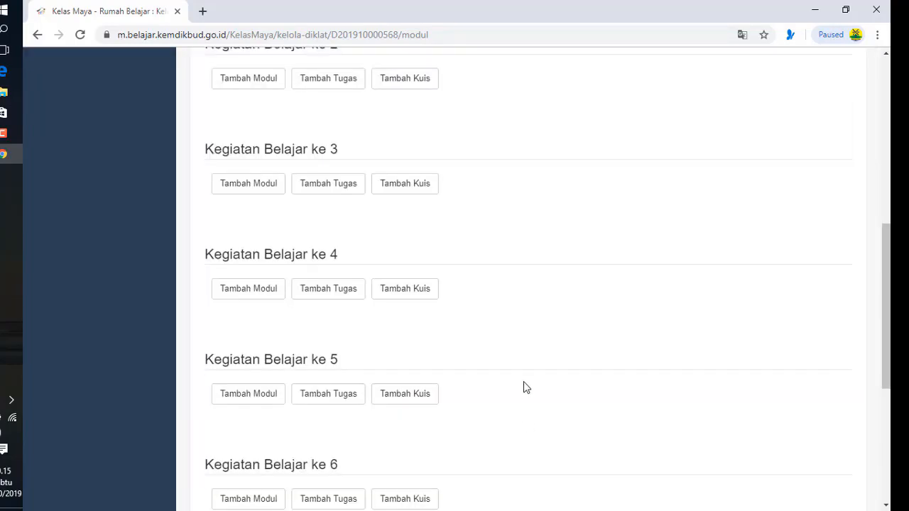
scroll(524, 384, up, 5)
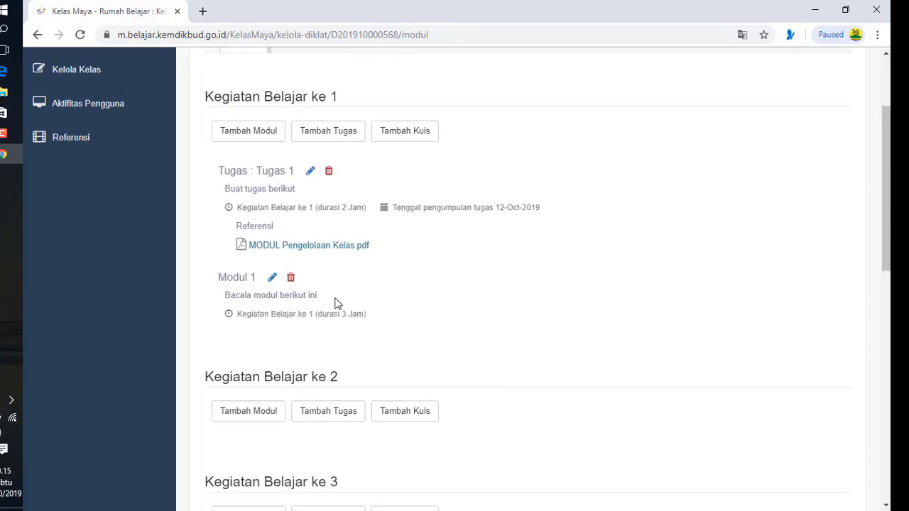
Start a new active quiz 'Kuis 1' lasting 30 minutes in Kegiatan Belajar ke 1
click(404, 142)
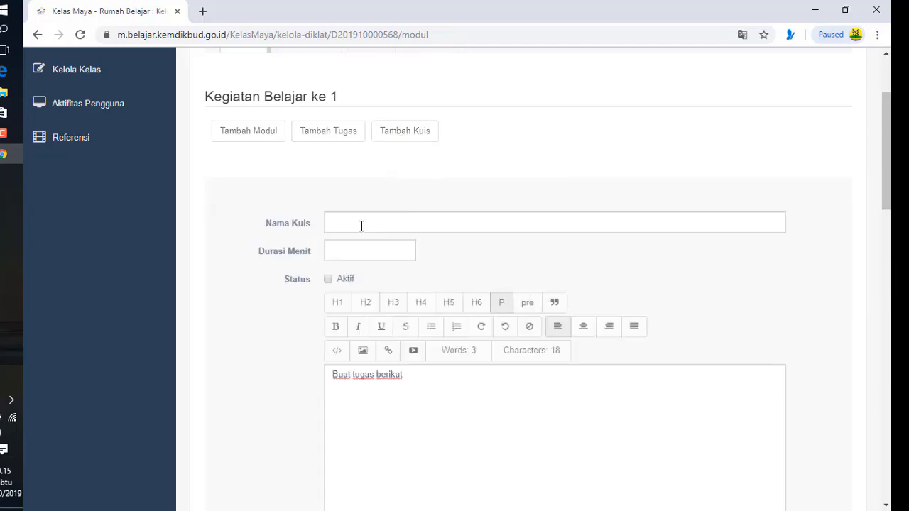
click(361, 226)
text(K)
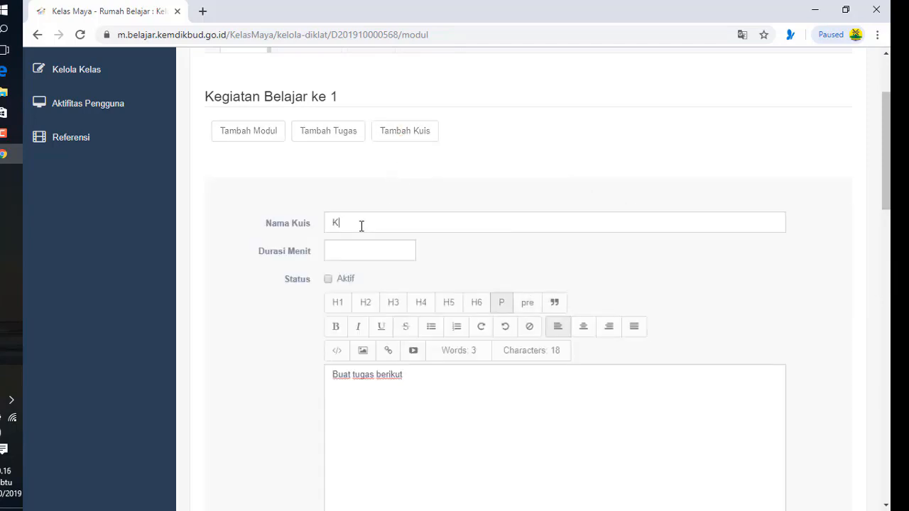
text(uis 1)
click(352, 251)
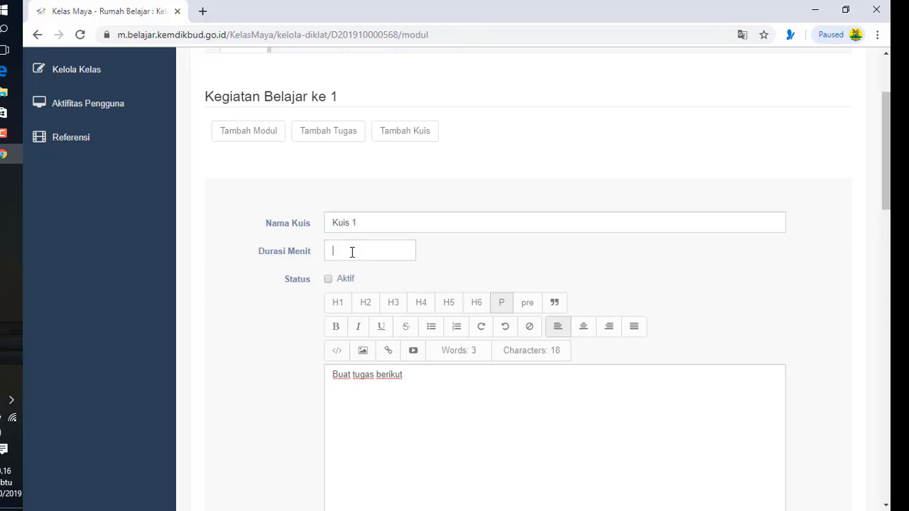
text(30)
click(328, 278)
Set the quiz description to 'Pilihlah salah satu jawaban yang dianggap benar' and save it
scroll(397, 383, down, 3)
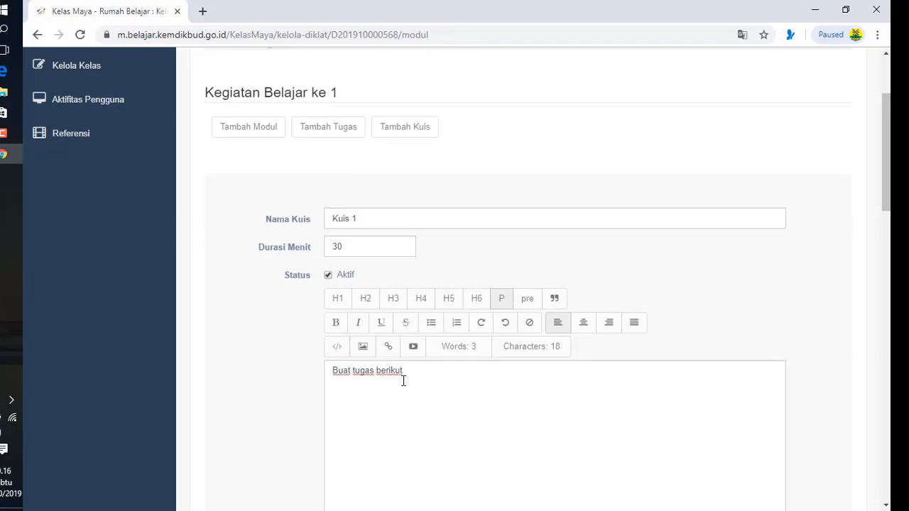
scroll(404, 380, up, 2)
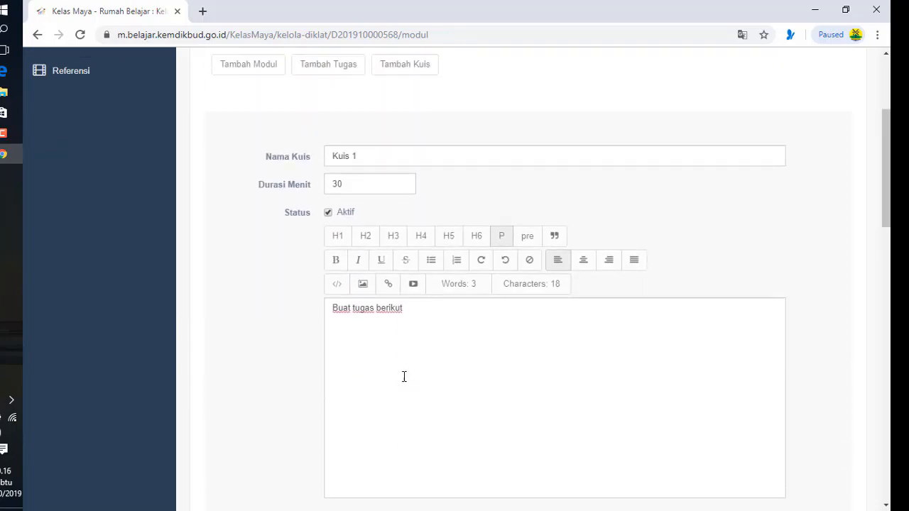
scroll(405, 373, down, 2)
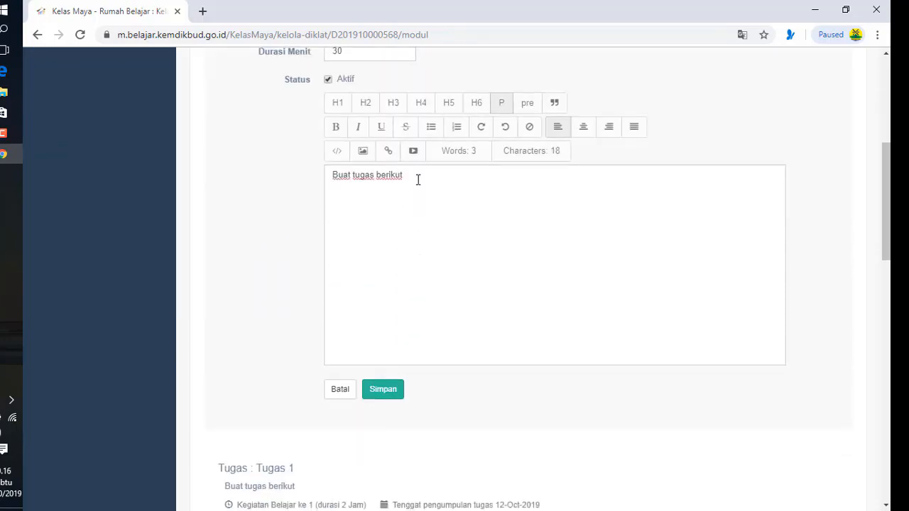
drag(403, 176, 331, 175)
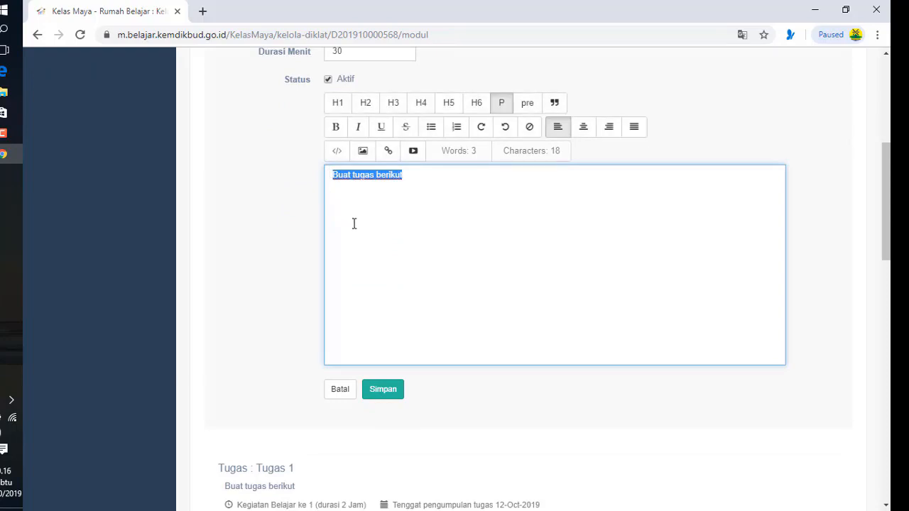
text(Pilih)
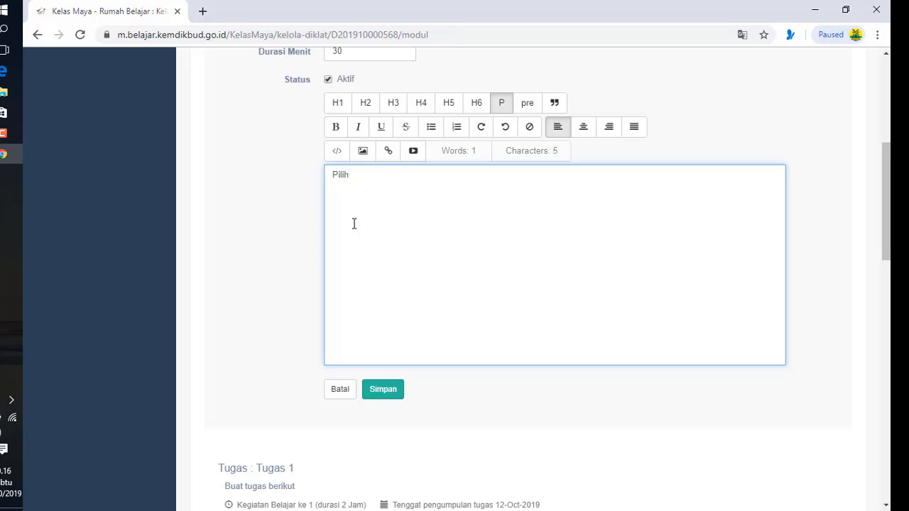
text(lah salah)
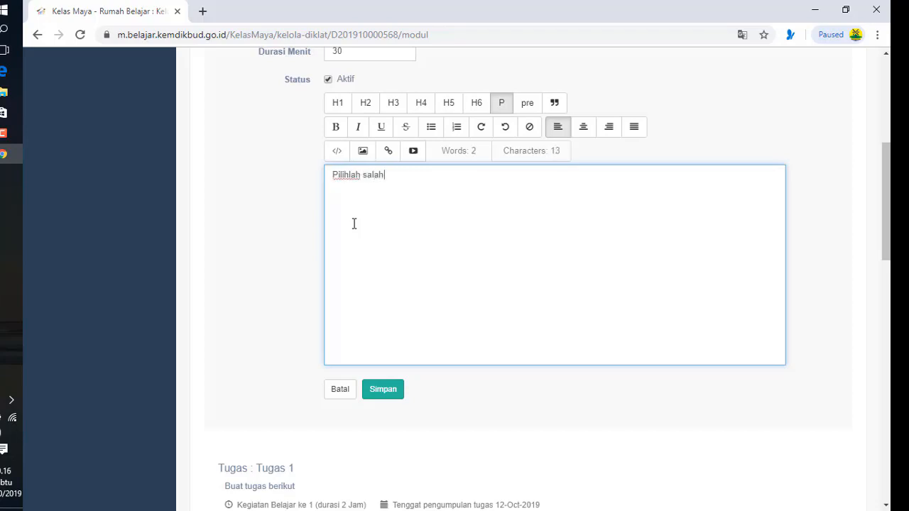
text( satu jawaban )
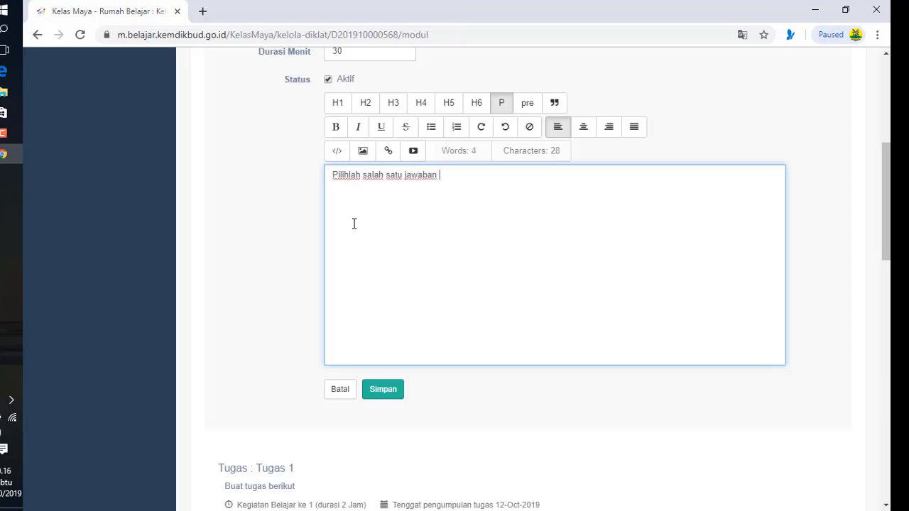
text(yang dianggap benar)
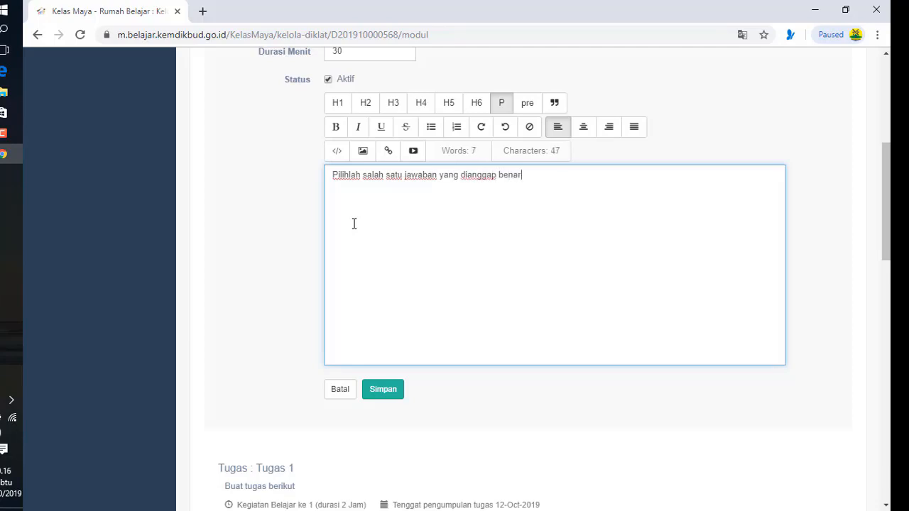
click(384, 390)
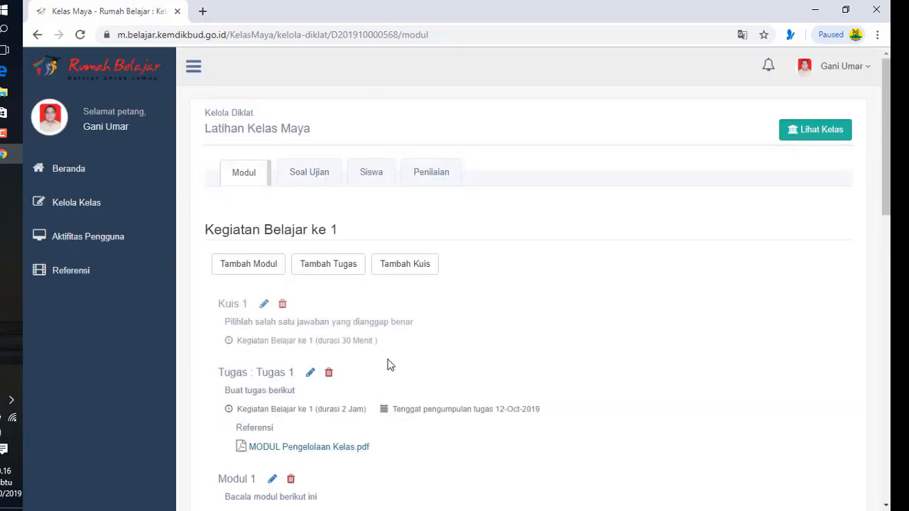
Open Kuis 1's edit form and go to its Kelola Soal question management page
scroll(390, 345, down, 2)
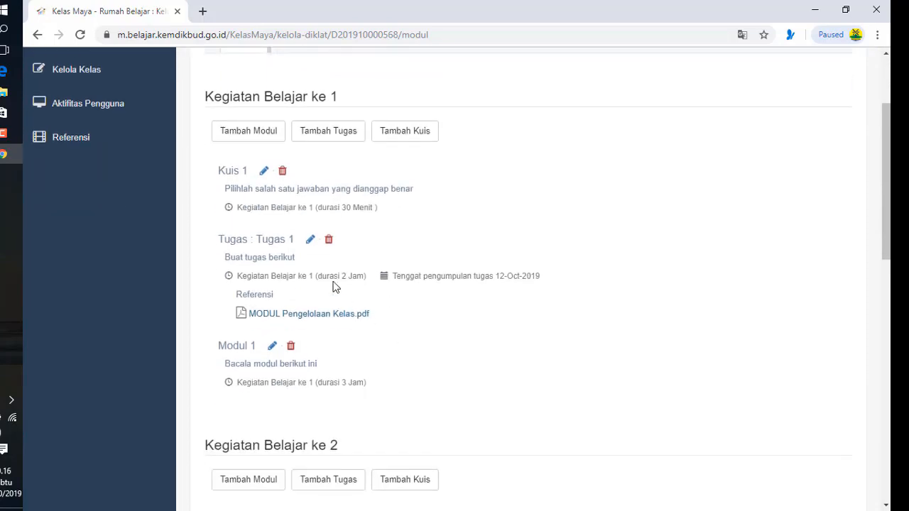
click(263, 171)
scroll(319, 287, down, 3)
scroll(320, 288, down, 2)
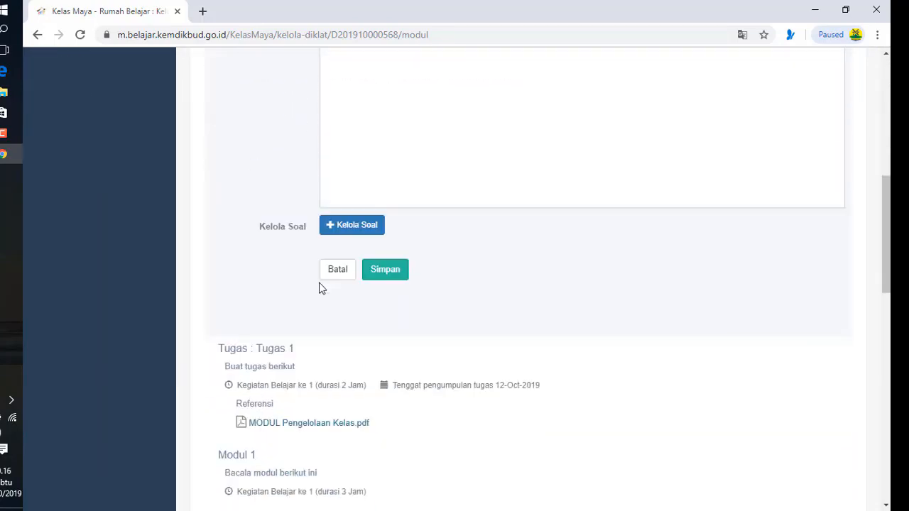
scroll(347, 240, up, 3)
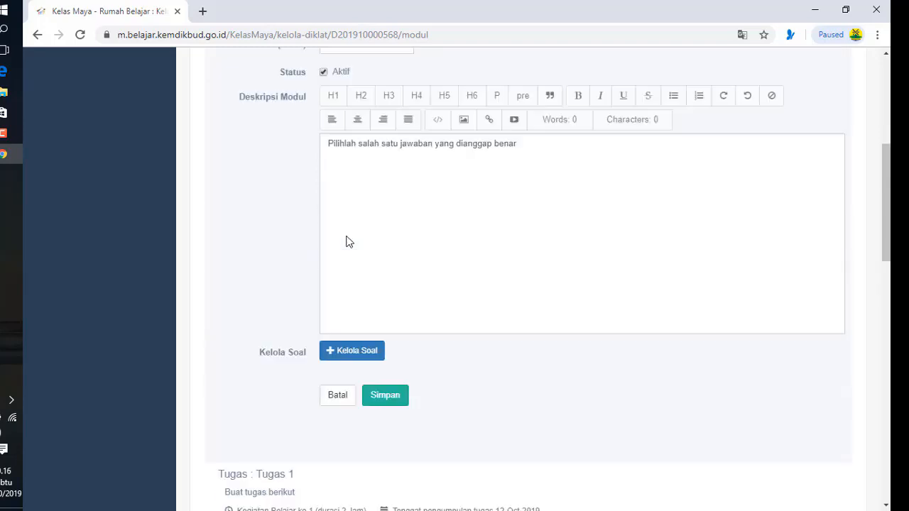
scroll(346, 240, down, 3)
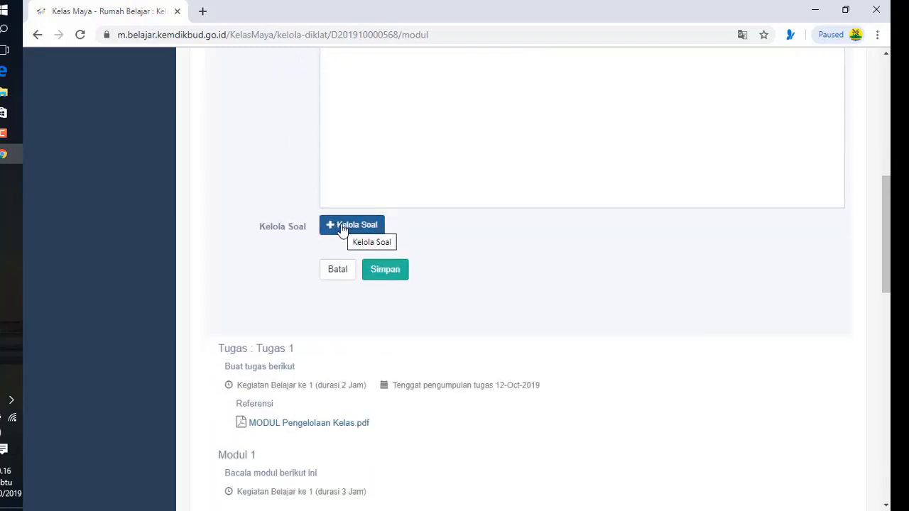
click(343, 231)
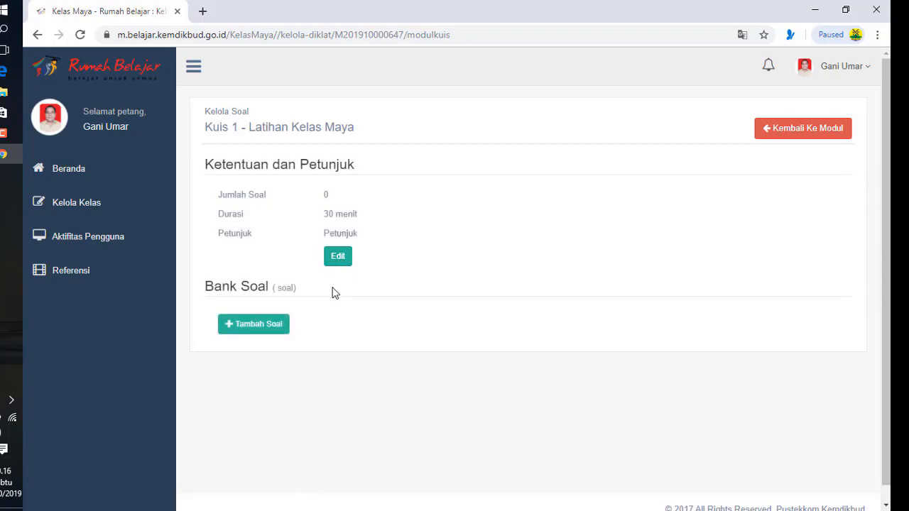
click(257, 325)
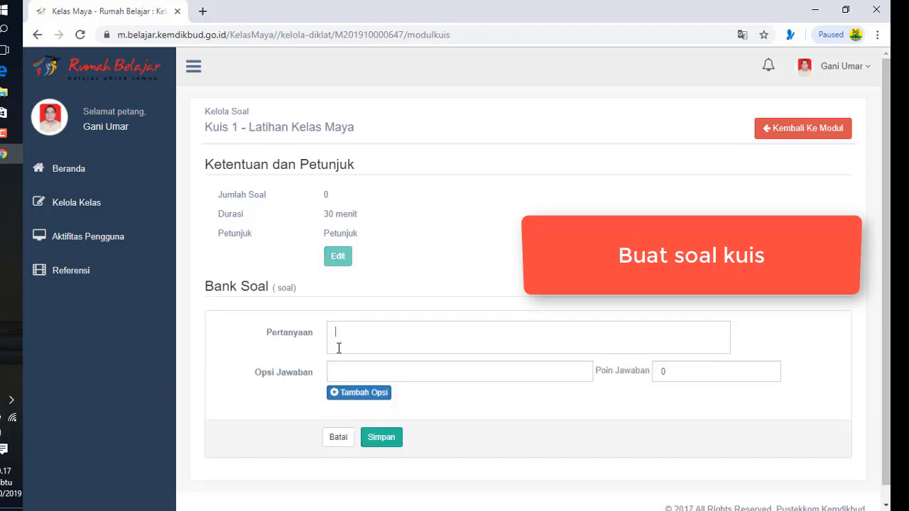
text(Apa)
text(Alamat rumah belajar adalah)
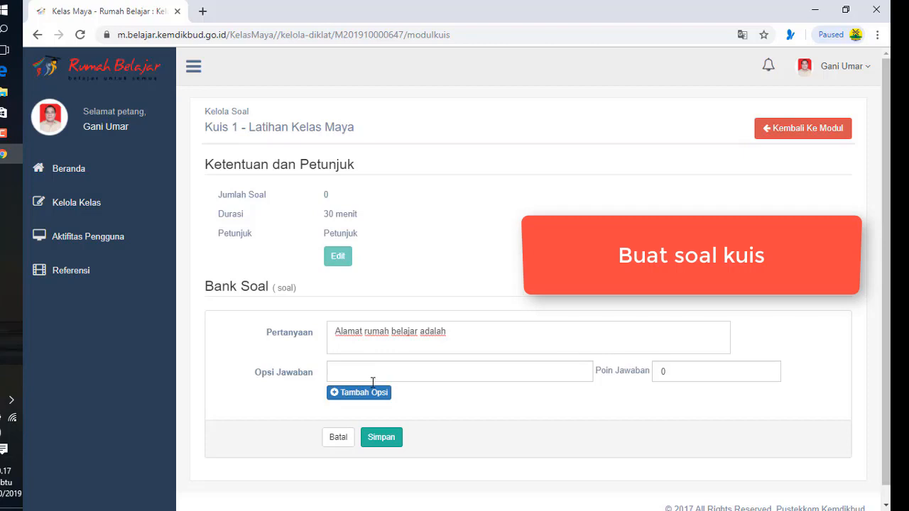
text( portal)
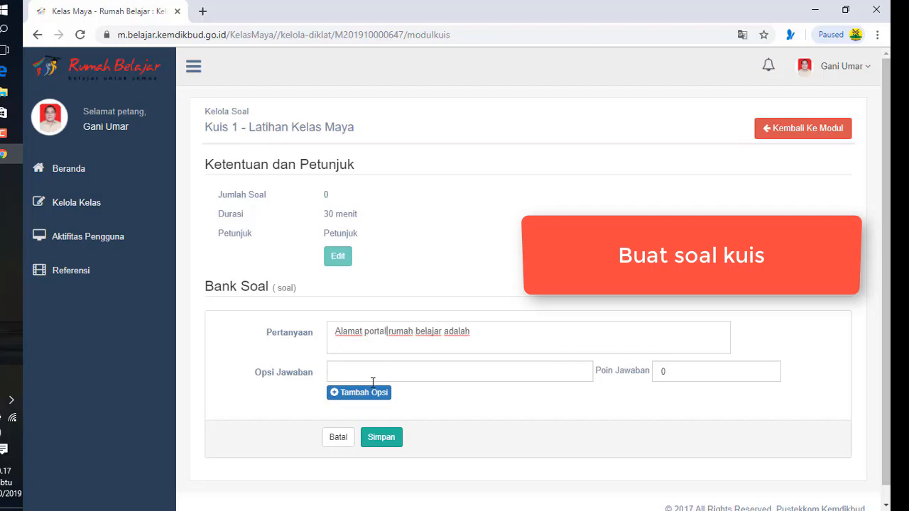
text(.....)
click(375, 372)
text(http://belajar.kemdikbud.go.id)
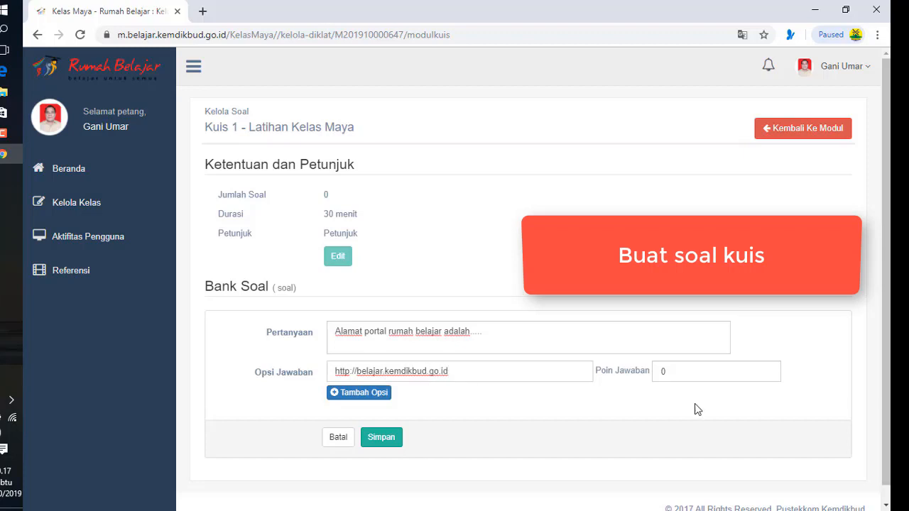
click(365, 396)
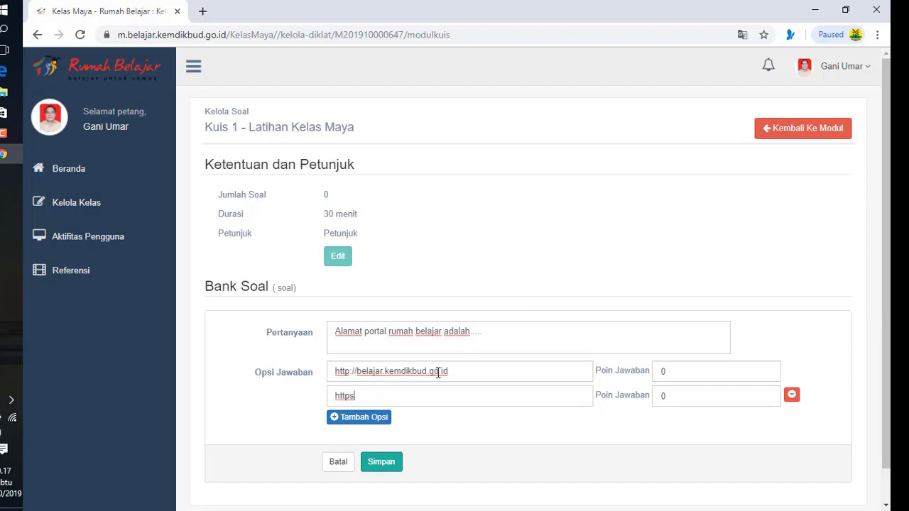
drag(449, 371, 353, 368)
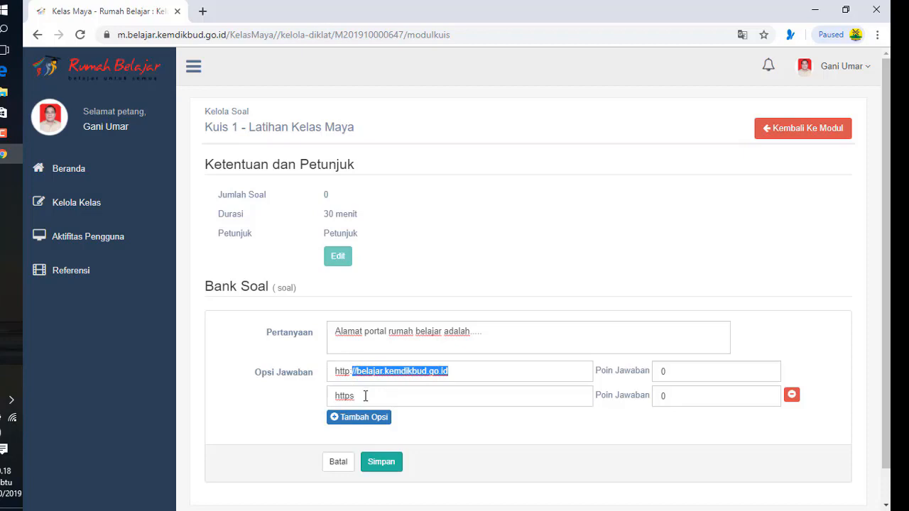
click(365, 396)
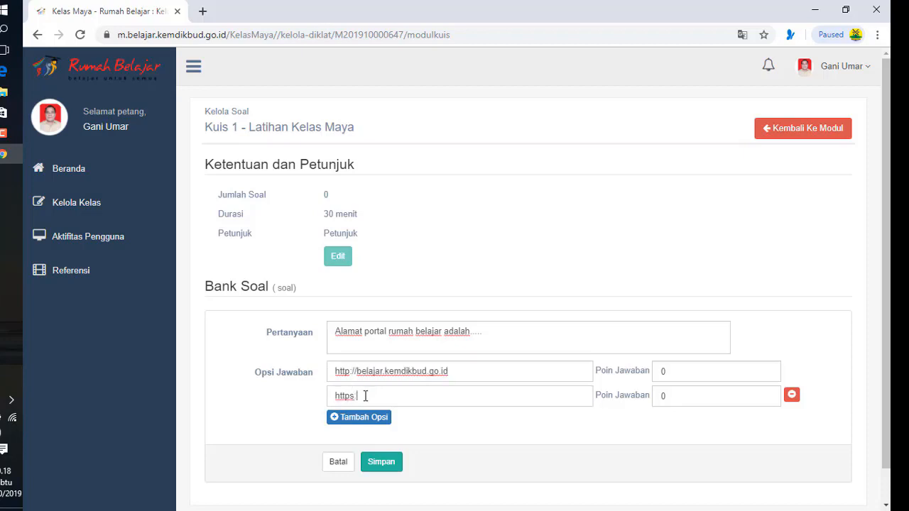
text(://belajar.kemdikbud.go.id)
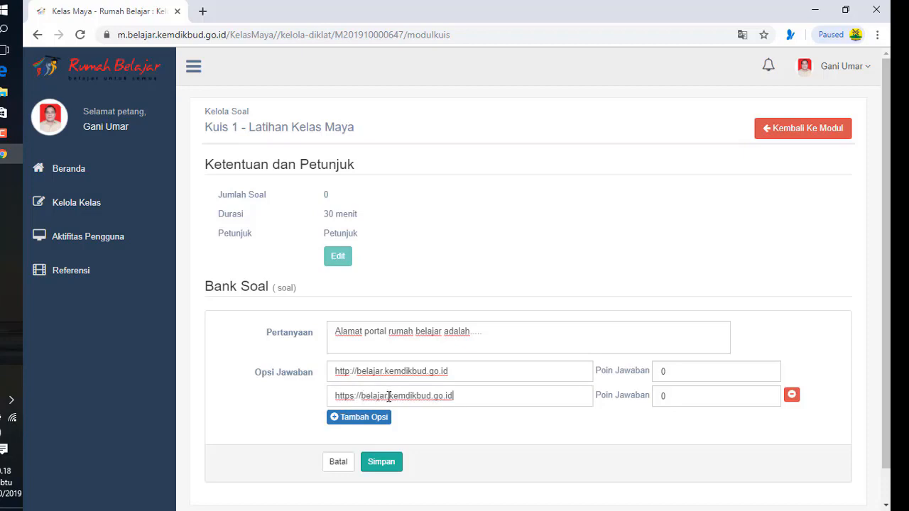
double_click(660, 396)
text(10)
click(369, 421)
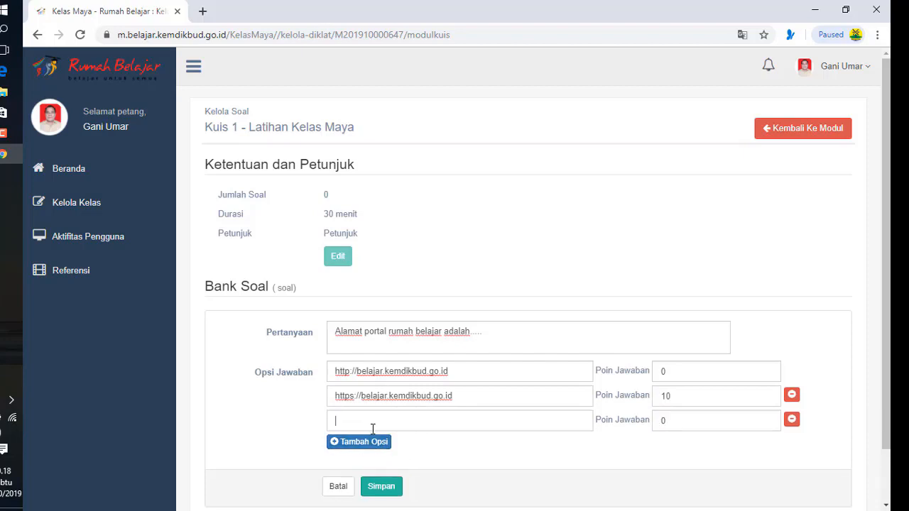
drag(466, 395, 321, 412)
click(331, 414)
drag(459, 398, 316, 400)
key(ctrl+c)
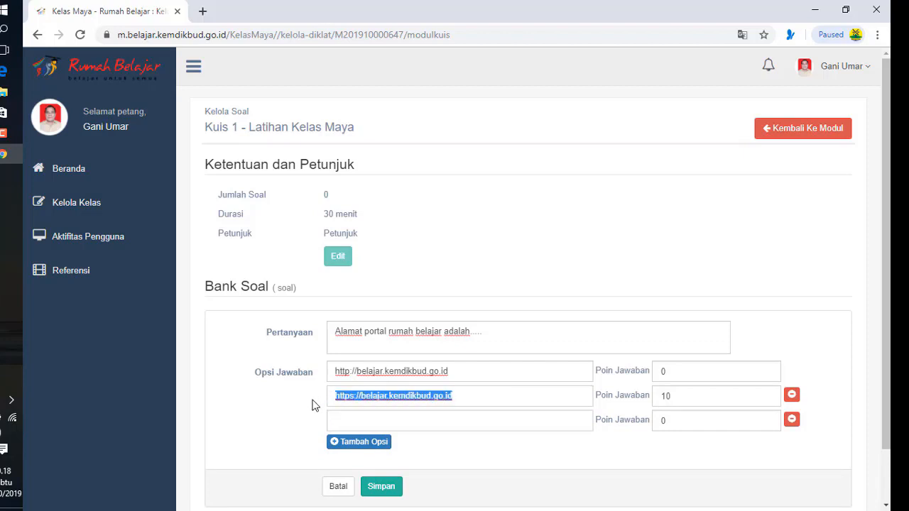
click(351, 421)
key(ctrl+v)
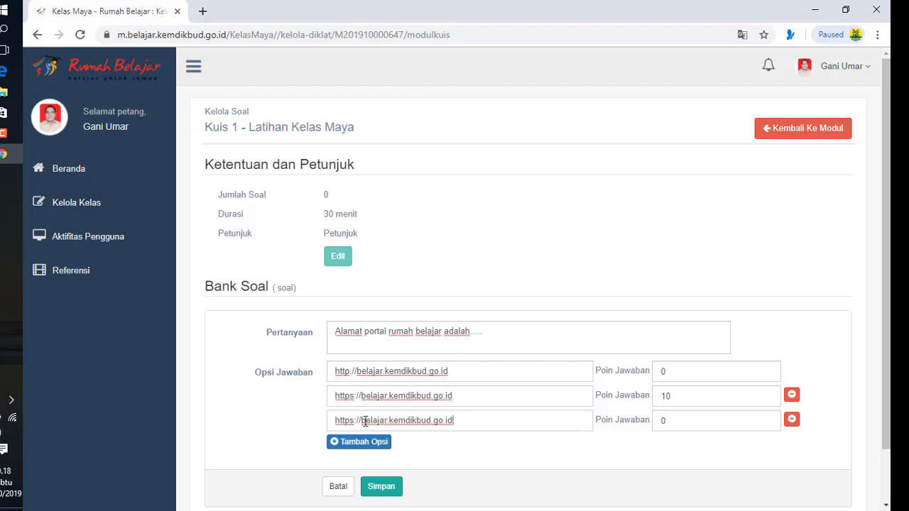
drag(362, 421, 384, 425)
key(BackSpace)
click(366, 441)
click(370, 444)
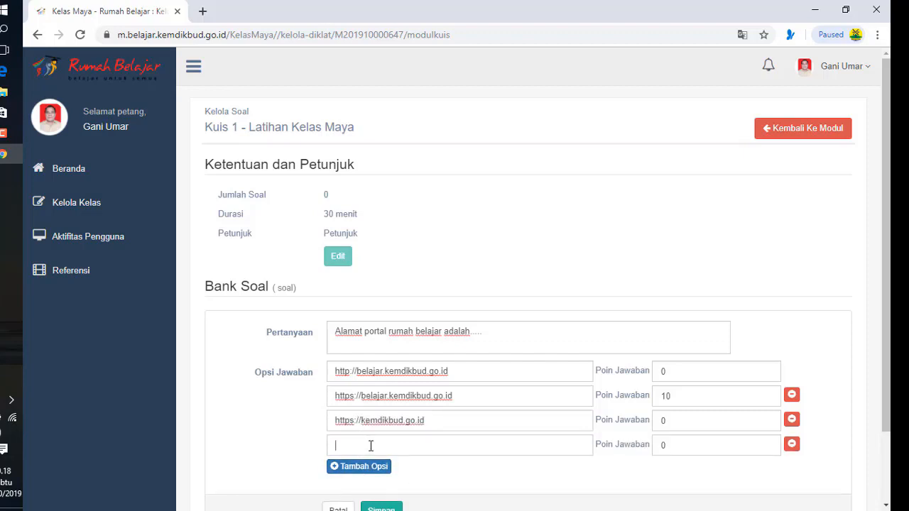
text(https://belajar.go.id)
scroll(426, 472, down, 2)
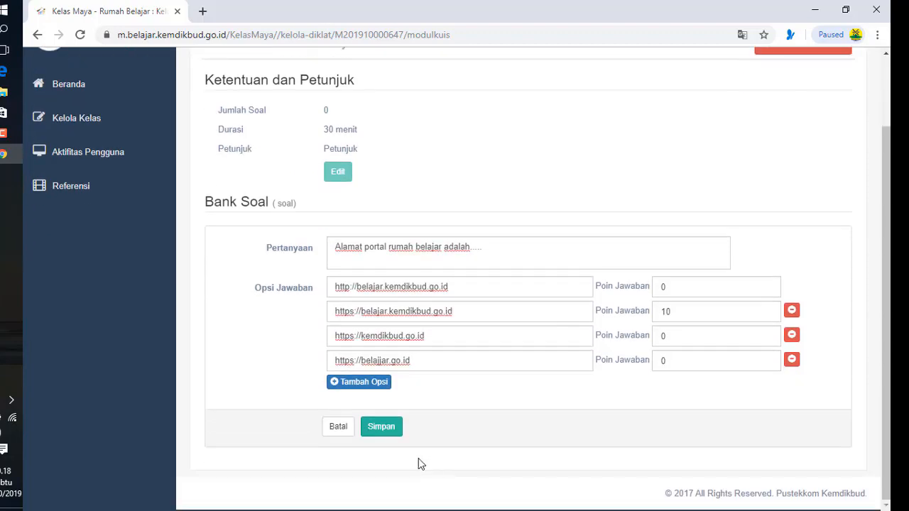
click(386, 432)
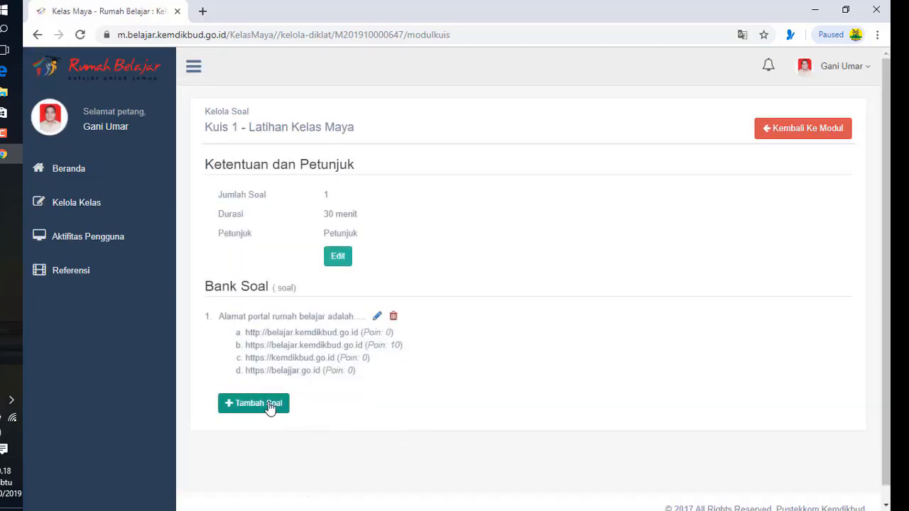
Save the 'Kelas maya merupakan salah satu fitur dari....' question with portal rumah belajar as the answer, then return to the modules
click(256, 403)
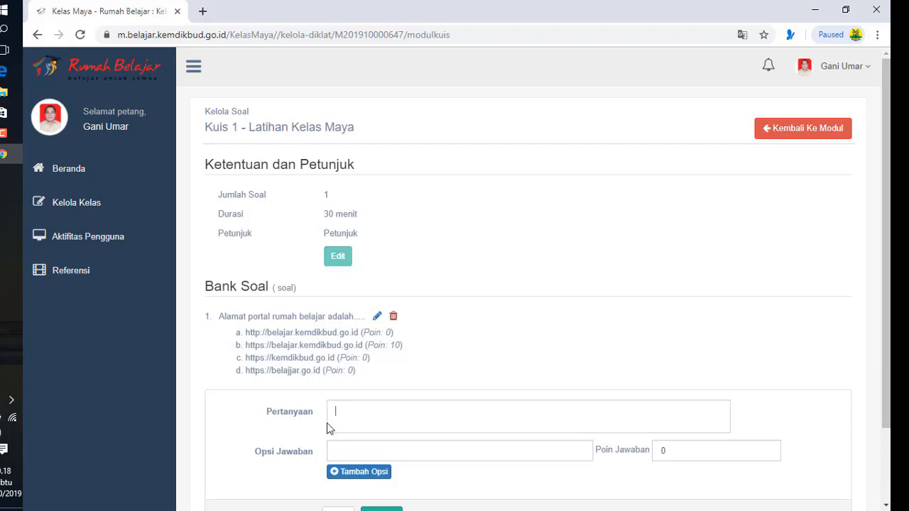
scroll(351, 424, down, 1)
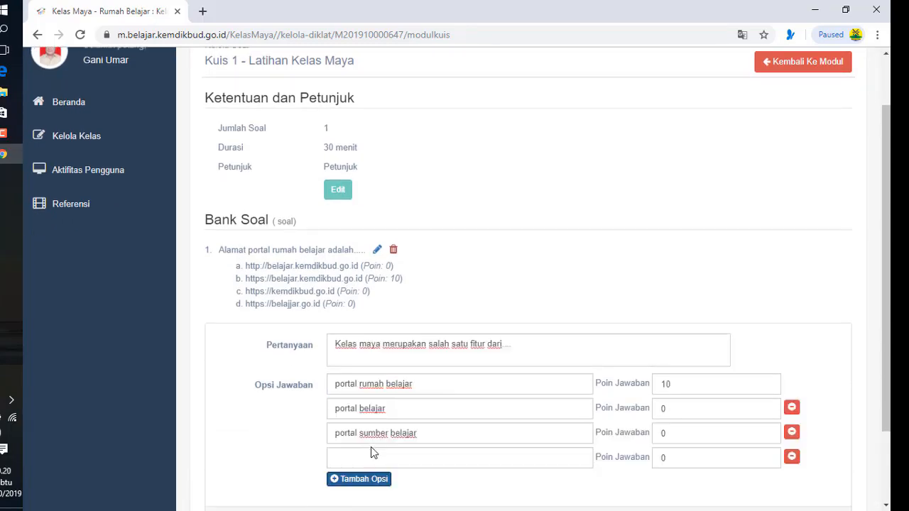
click(365, 455)
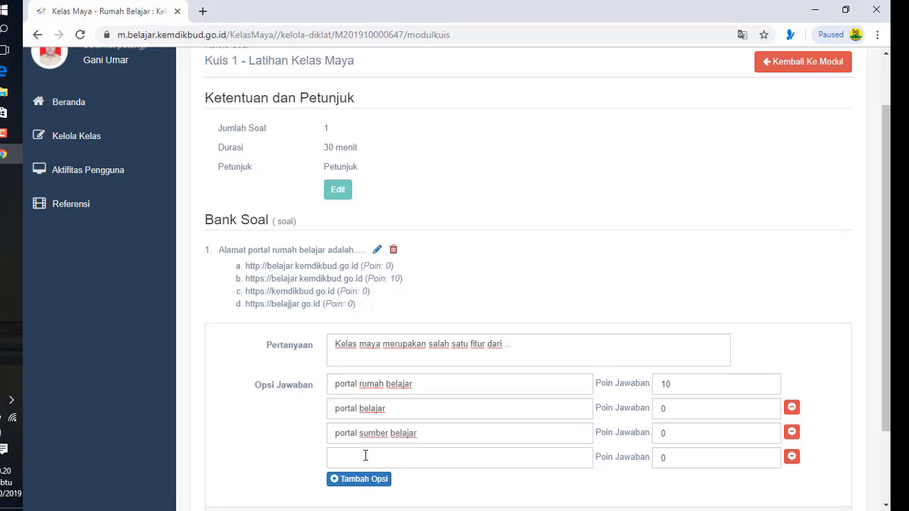
text(portal BSE)
scroll(371, 493, down, 2)
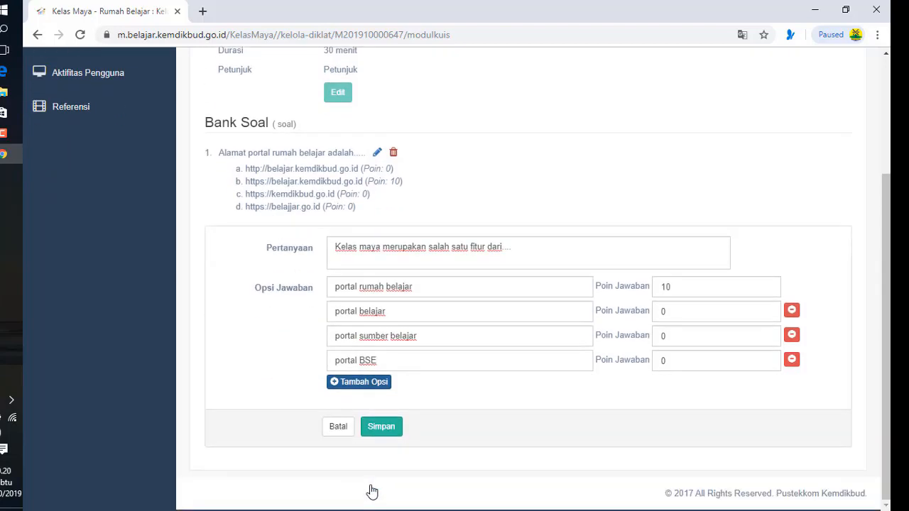
click(387, 432)
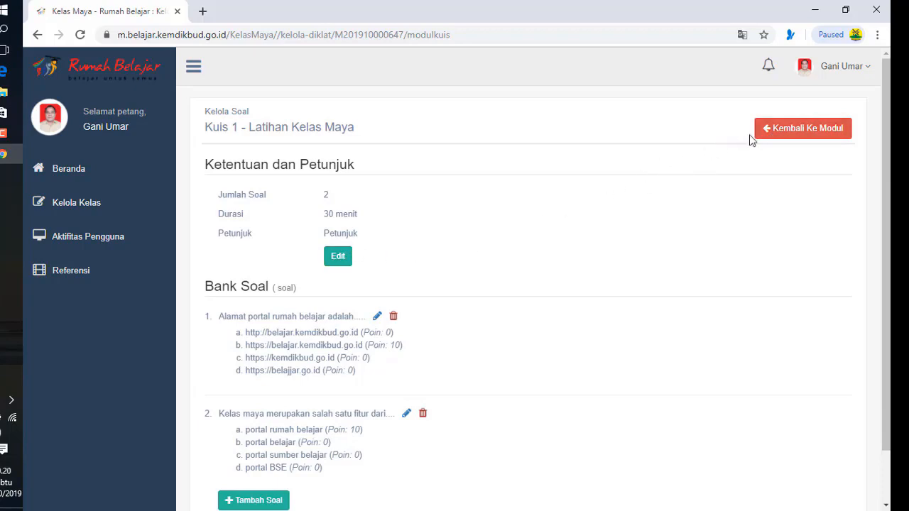
click(786, 132)
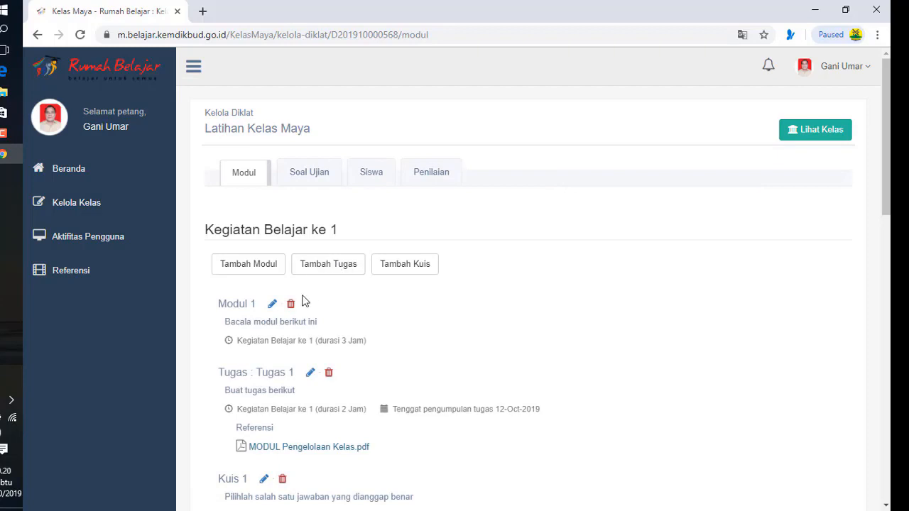
From the Kelola Kelas list, open the Latihan Kelas Maya class's Lihat Detail page
scroll(295, 312, down, 1)
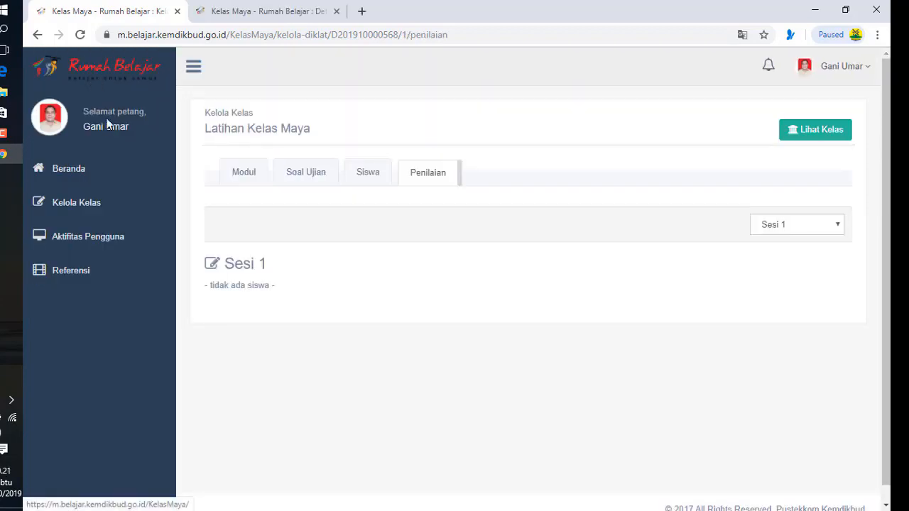
click(80, 174)
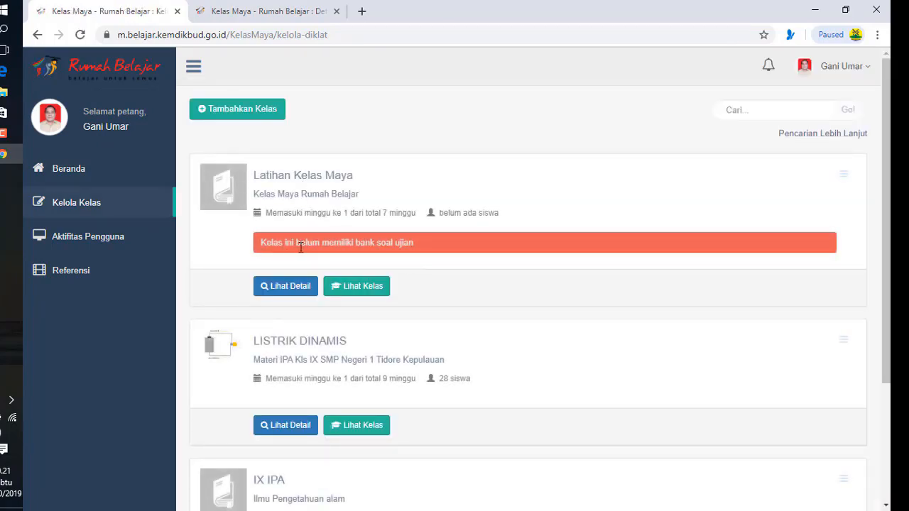
click(267, 291)
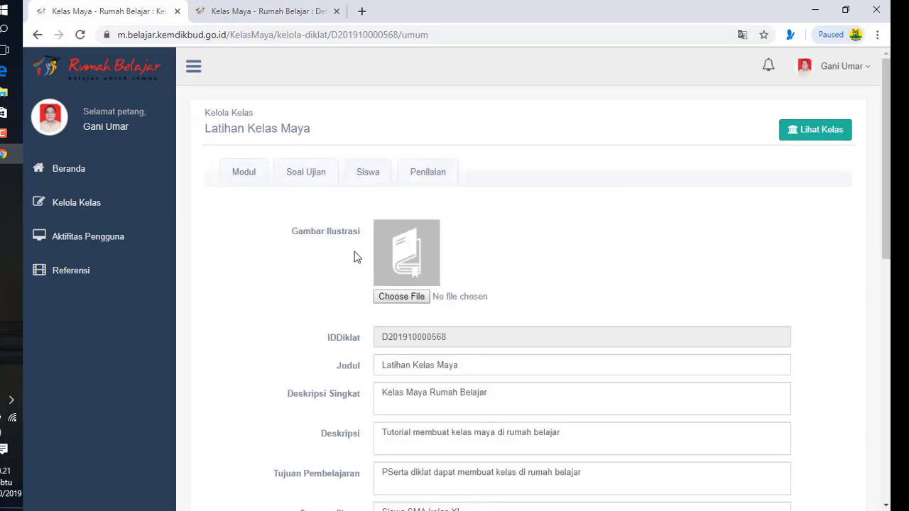
Start a new exam question in Soal Ujian reading 'Jumlah fitur utama rumah belajar adalah'
click(317, 181)
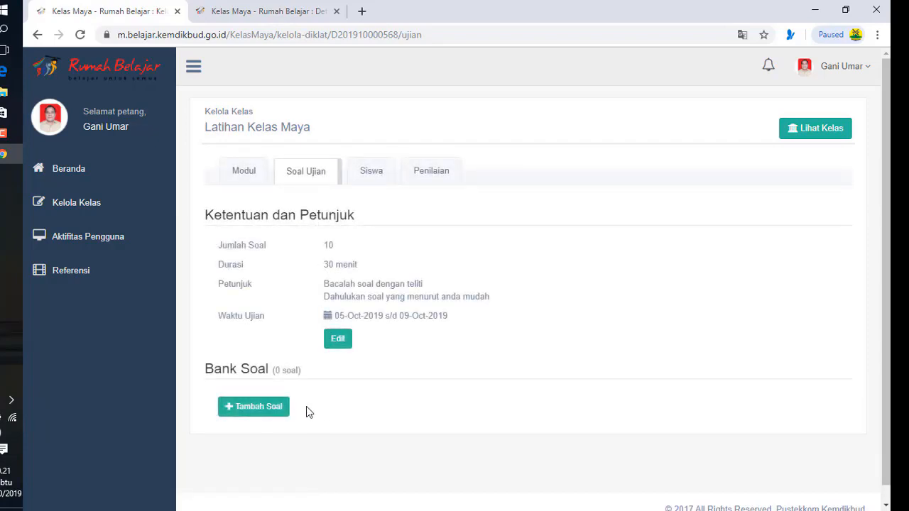
click(279, 410)
scroll(329, 412, down, 2)
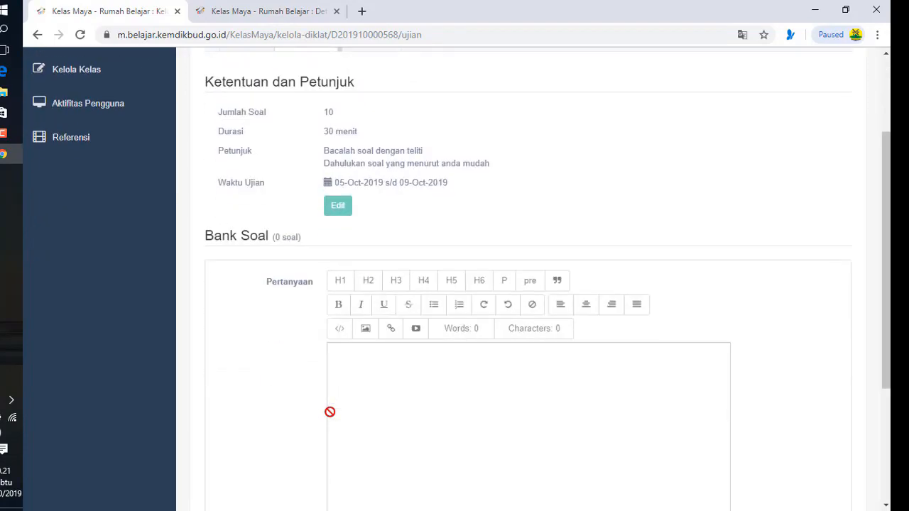
scroll(329, 412, down, 3)
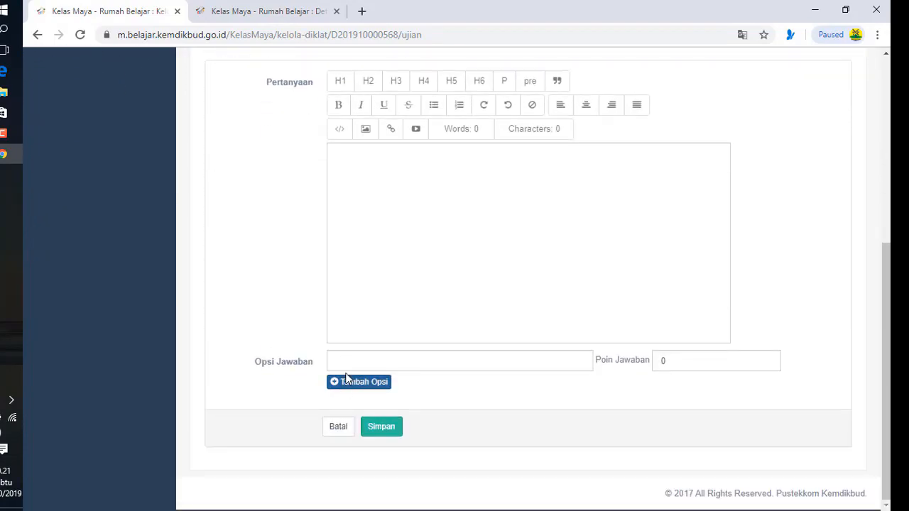
scroll(347, 357, up, 1)
click(352, 224)
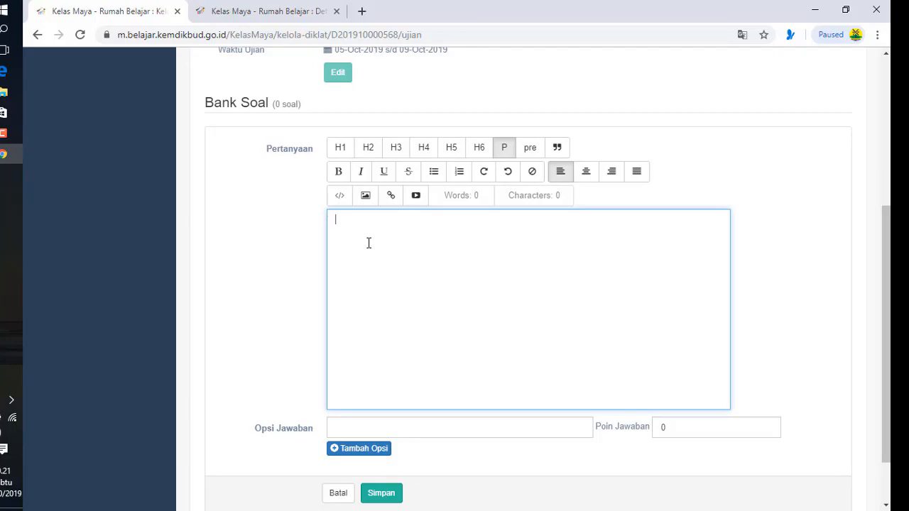
text(F)
key(BackSpace)
key(BackSpace)
text(Jumlah fitur ut)
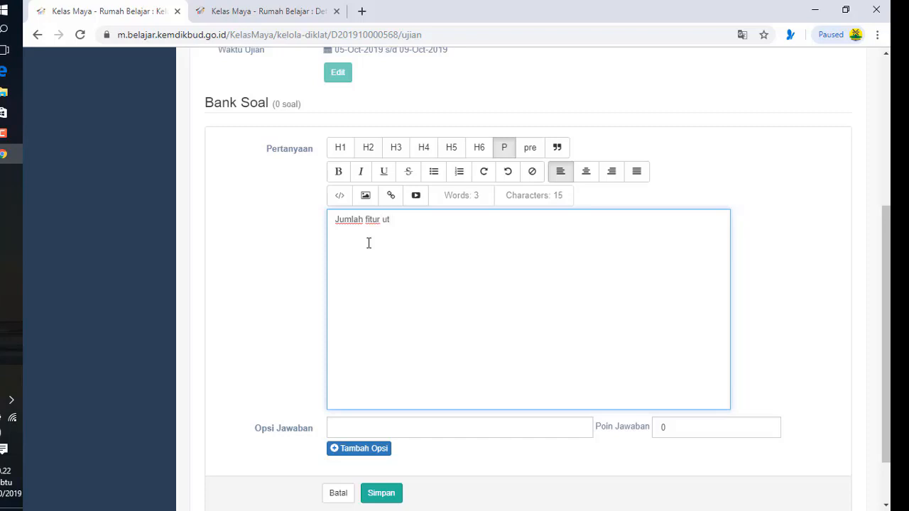
text(m)
text(ama)
text( rumah be)
text(la)
text(jar a)
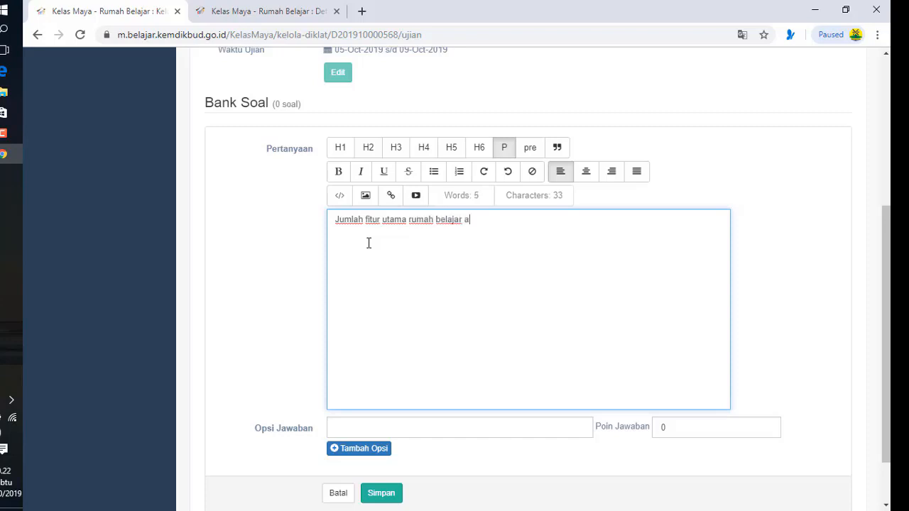
text(dalah)
Add answer options 6, 7 and 8, giving 8 a score of 10, plus a fourth option
click(344, 427)
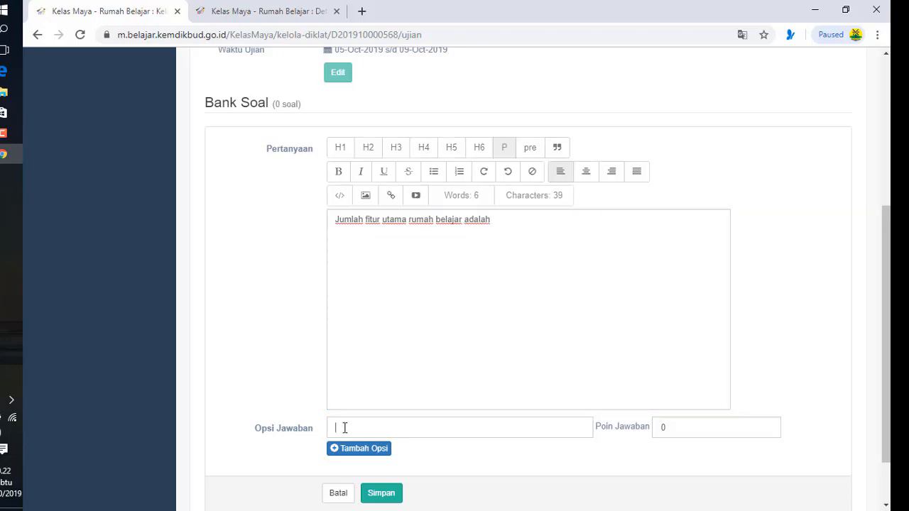
text(6)
click(351, 450)
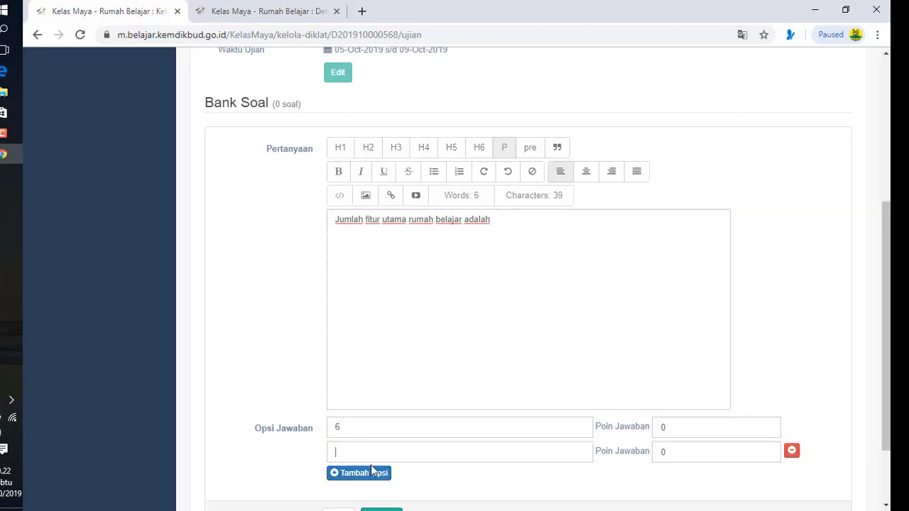
text(7)
click(353, 475)
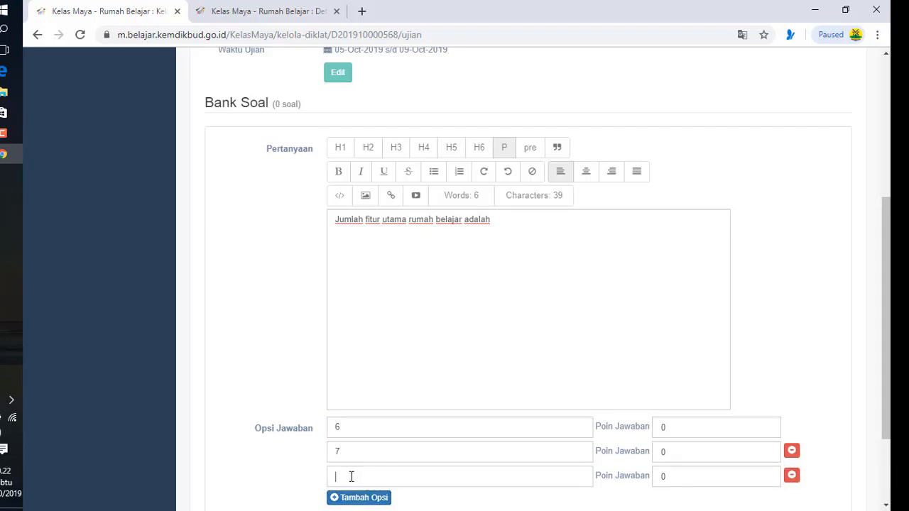
text(8)
drag(664, 475, 615, 474)
text(10)
scroll(487, 493, down, 3)
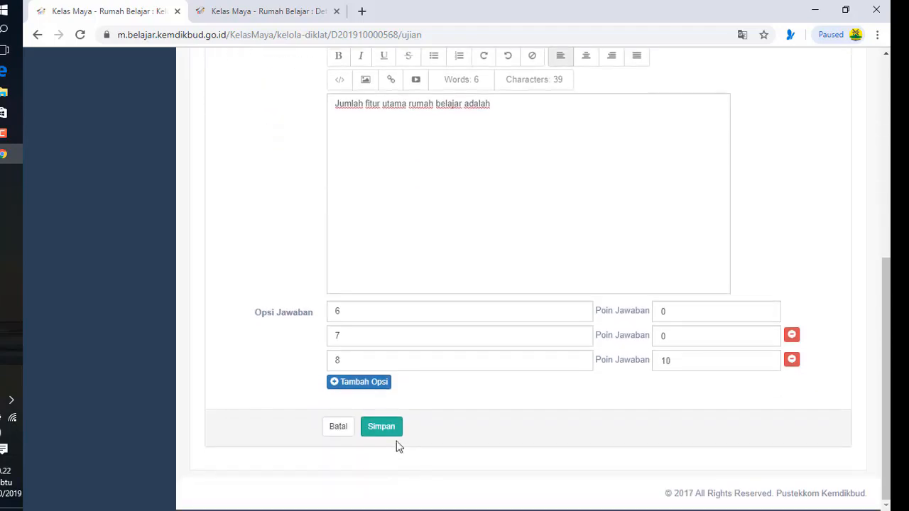
click(349, 385)
click(350, 392)
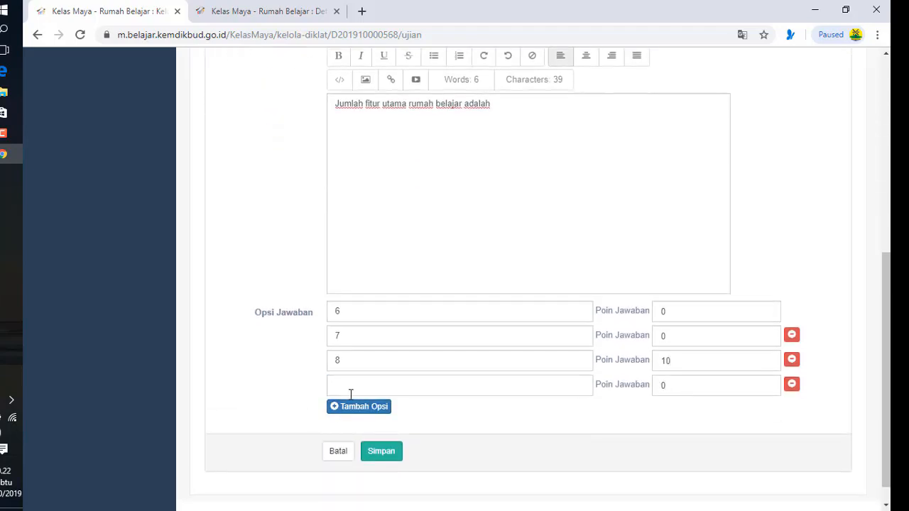
Enter 9 as the fourth option and save the exam question
text(9)
click(390, 455)
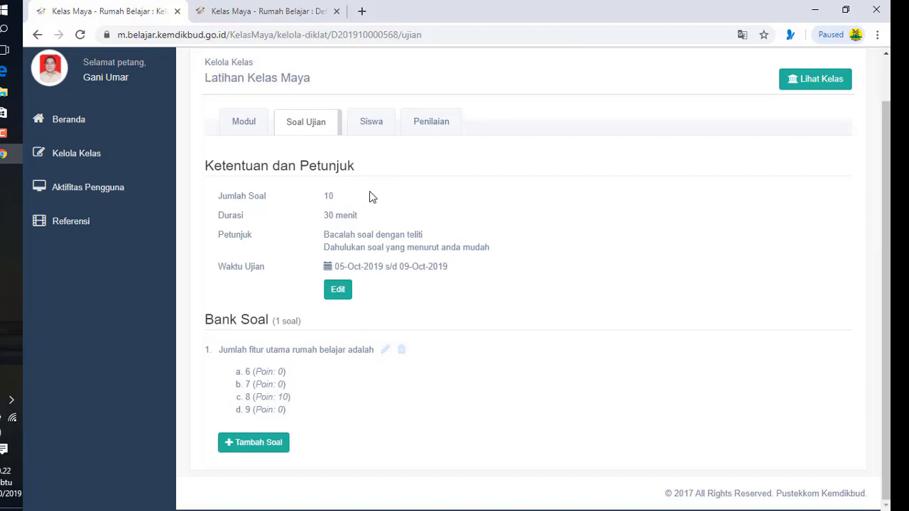
scroll(365, 203, up, 1)
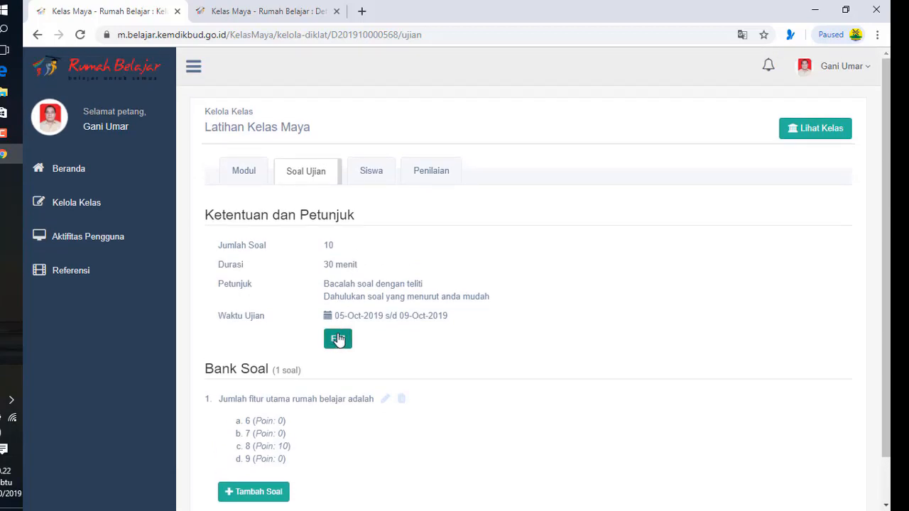
Return to the Kelola Kelas list and open the teacher account menu
click(71, 170)
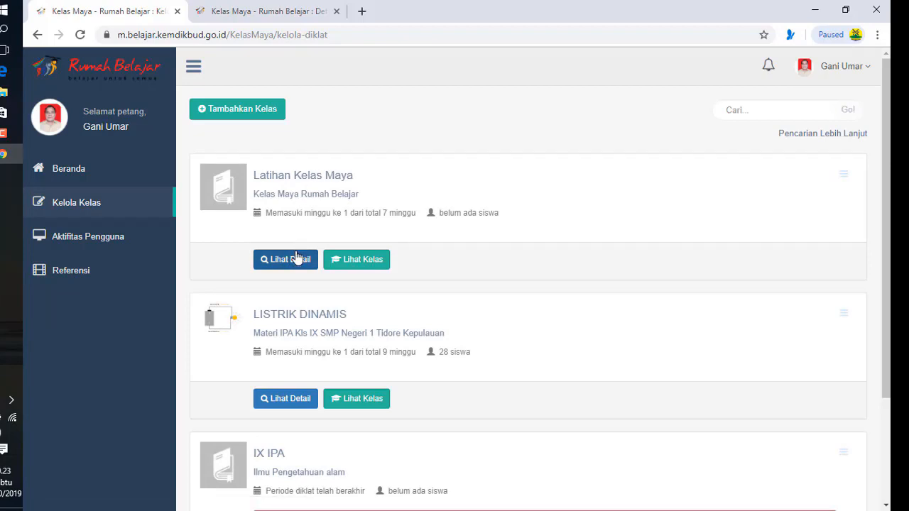
click(300, 262)
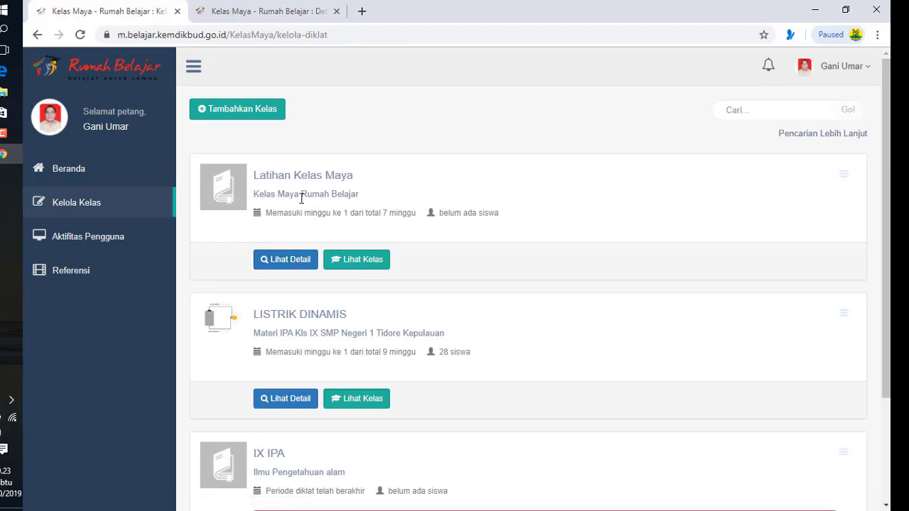
click(868, 68)
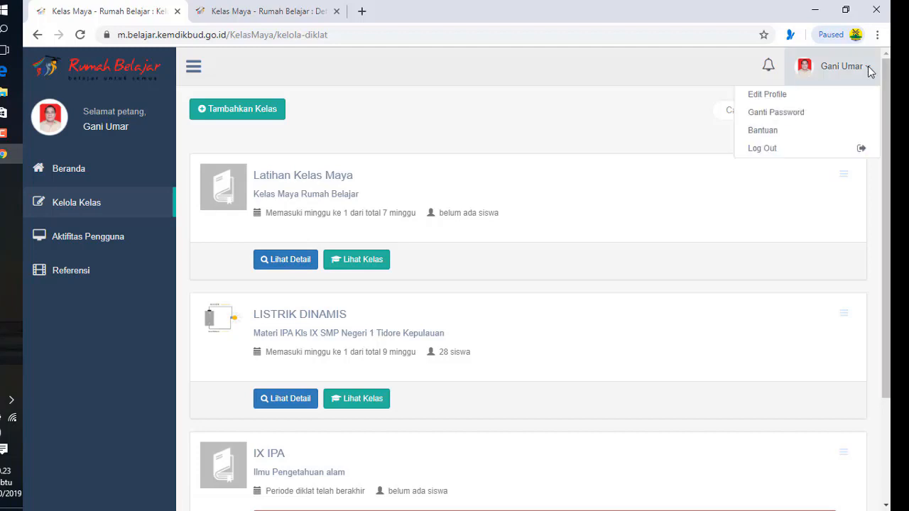
Log out of the teacher account and sign in with the student's user ID and password
click(762, 149)
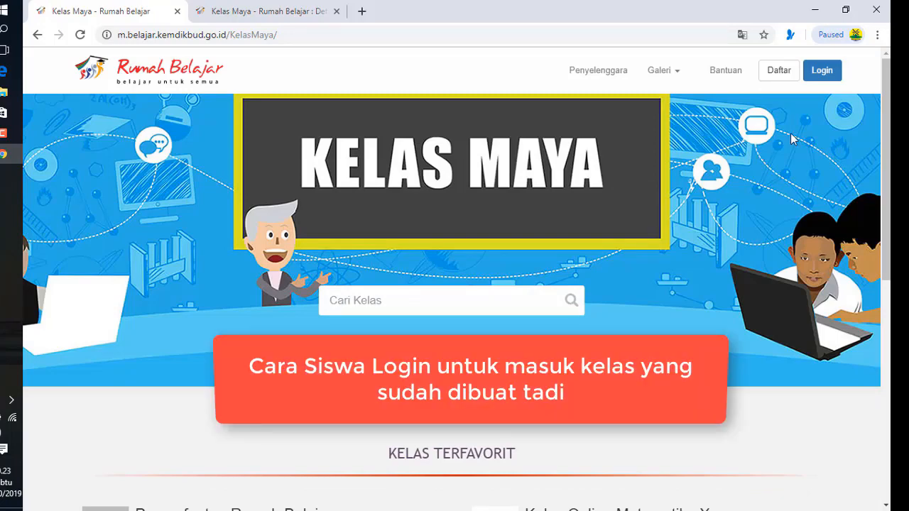
click(822, 74)
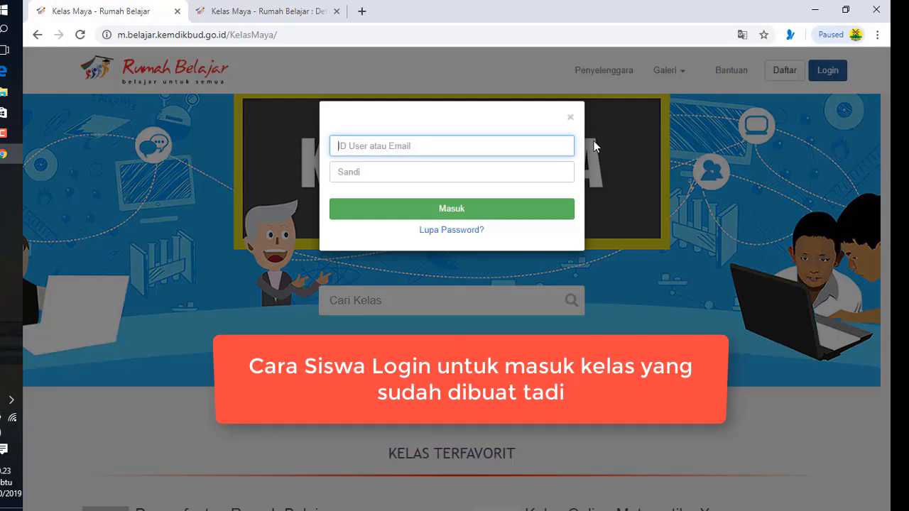
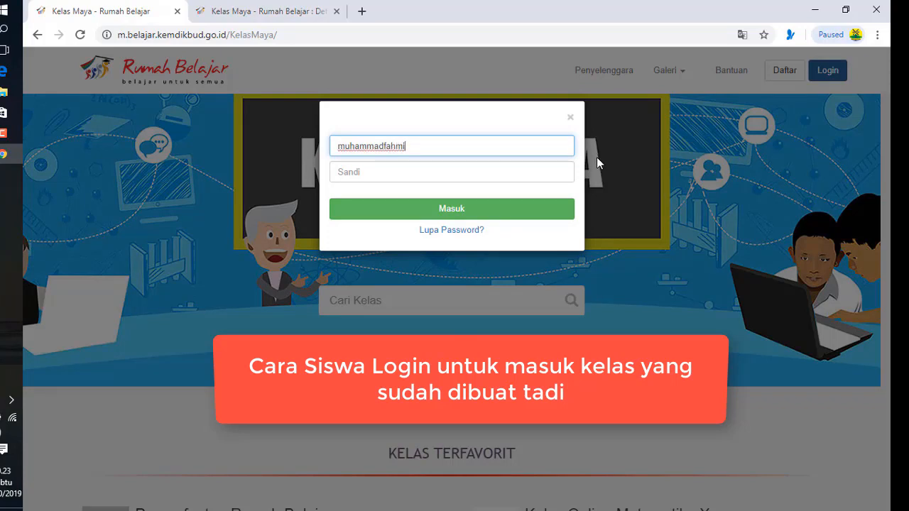
click(378, 179)
text(••)
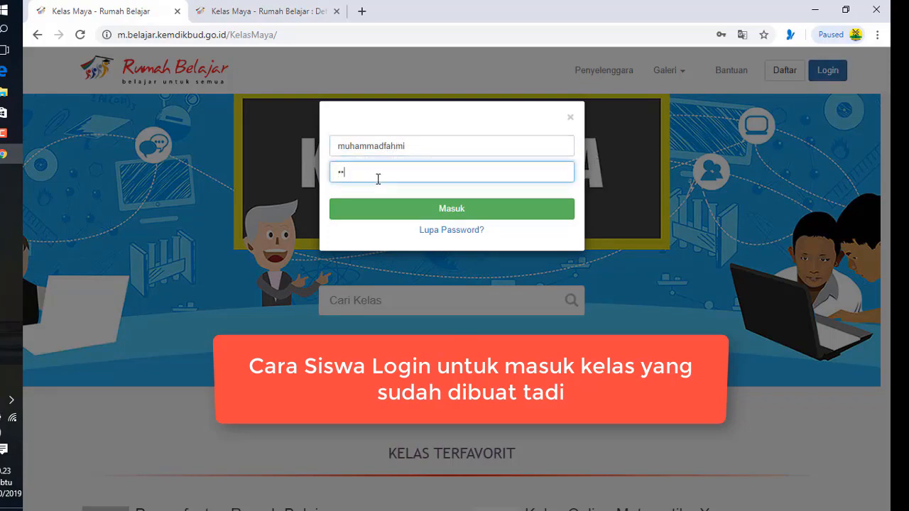
click(416, 214)
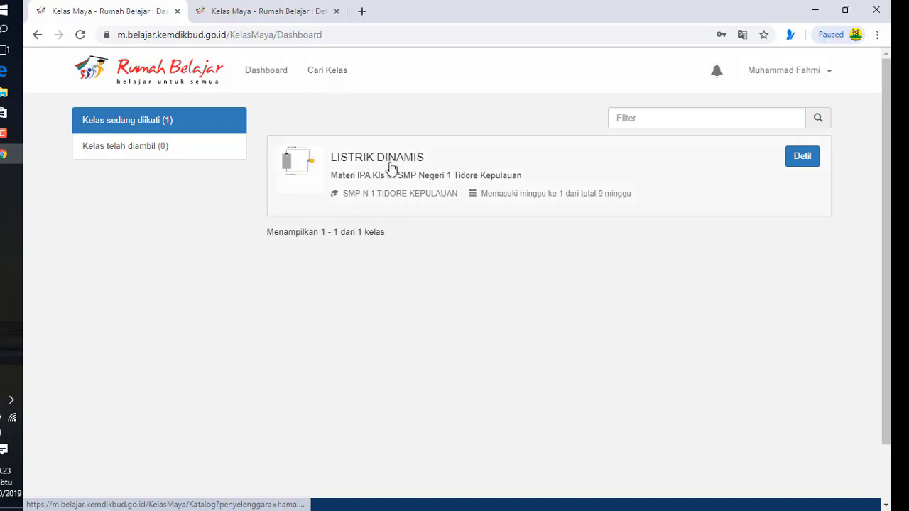
Search the catalog for 'Latihan kelas maya' at SMP N 1 Tidore Kepulauan, filtered by the teacher's name
click(335, 74)
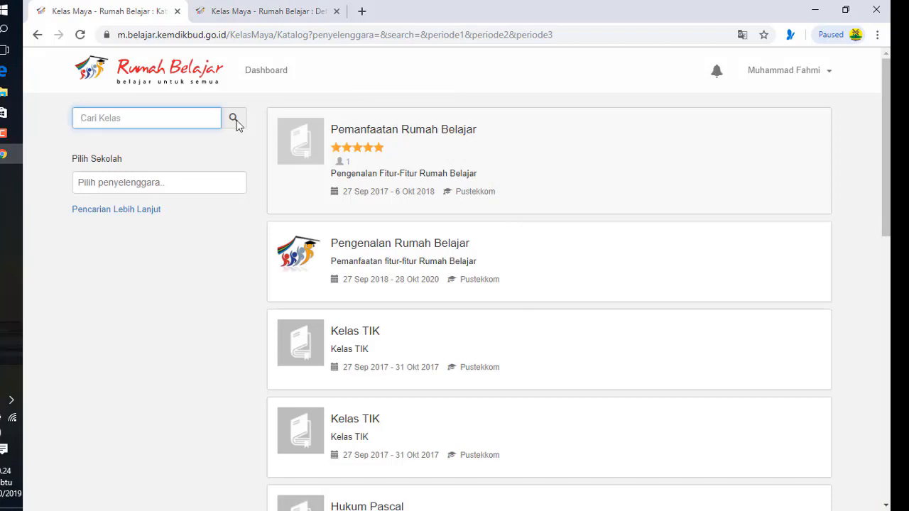
text(Latiha)
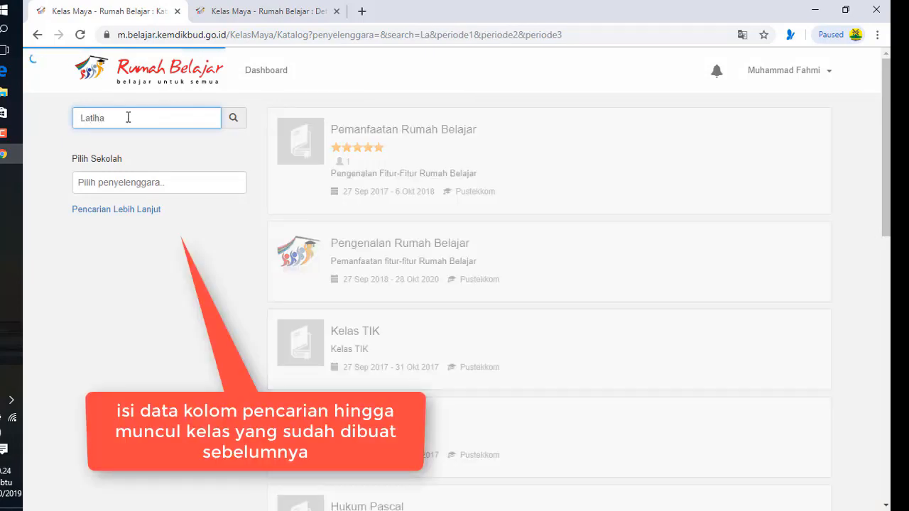
text(n k)
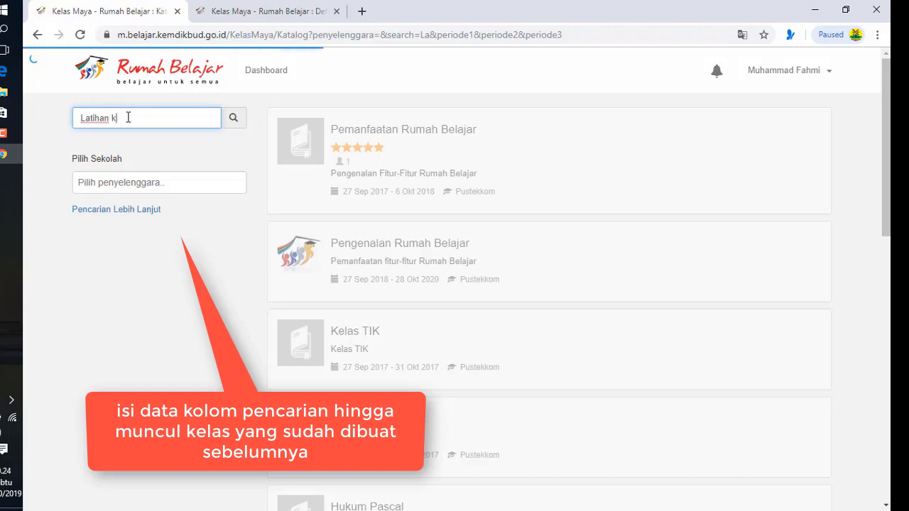
text(elas maya)
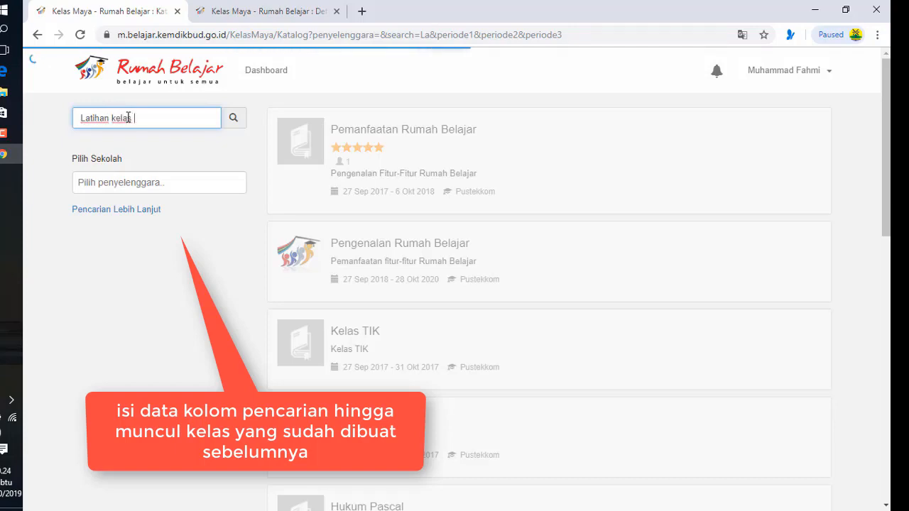
click(119, 181)
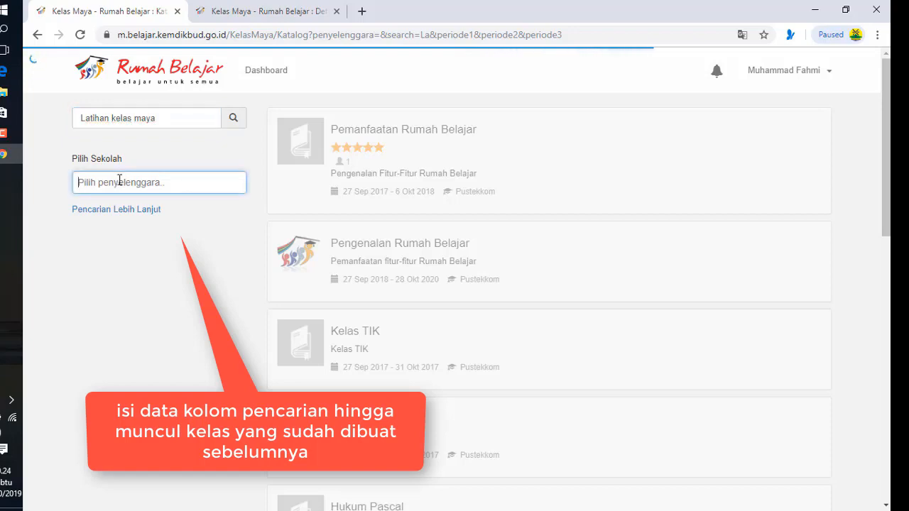
text(SMP N)
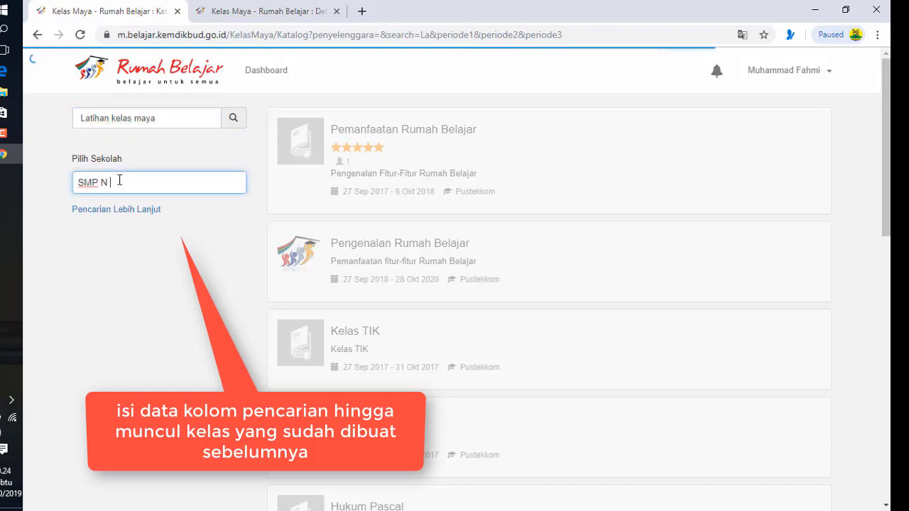
text( 1 Tidore Kepulauan)
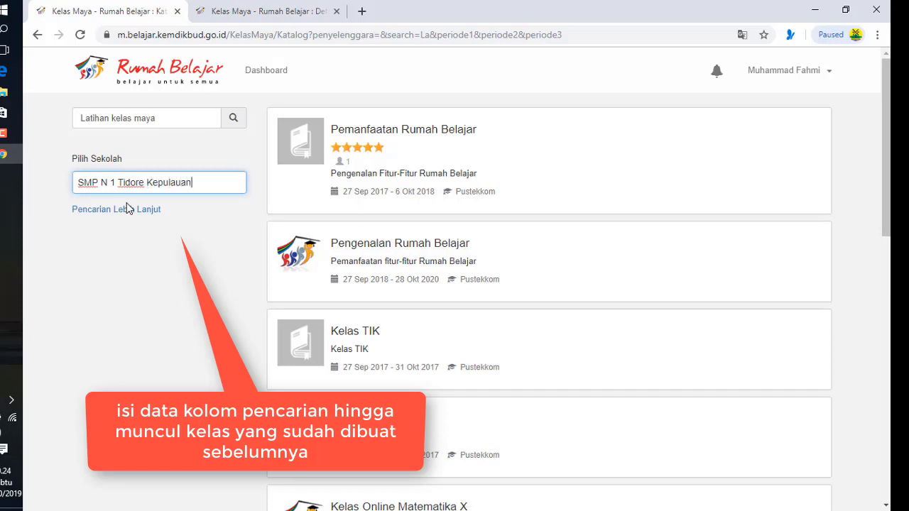
click(137, 211)
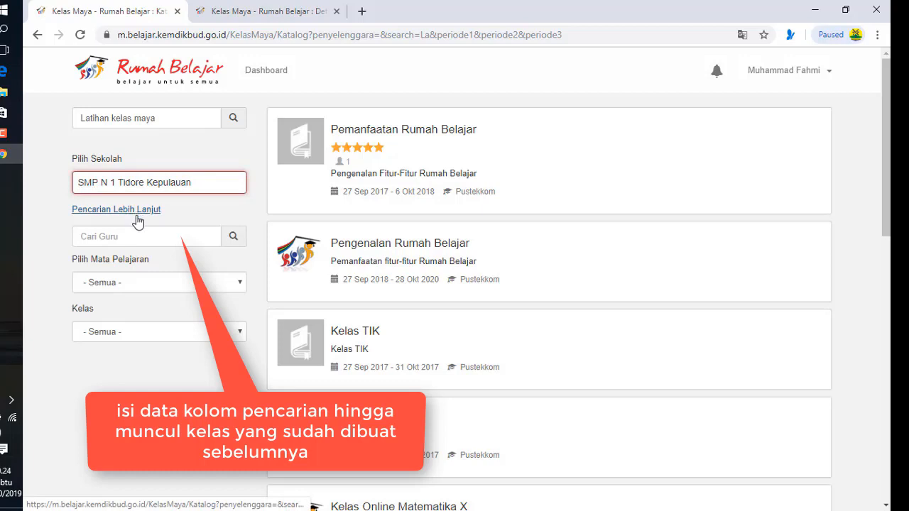
click(96, 236)
text(Ga)
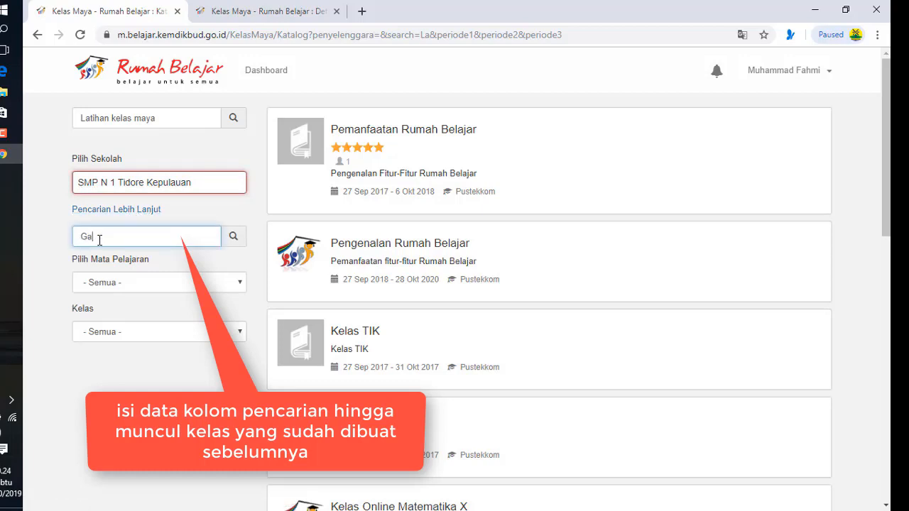
text(ni)
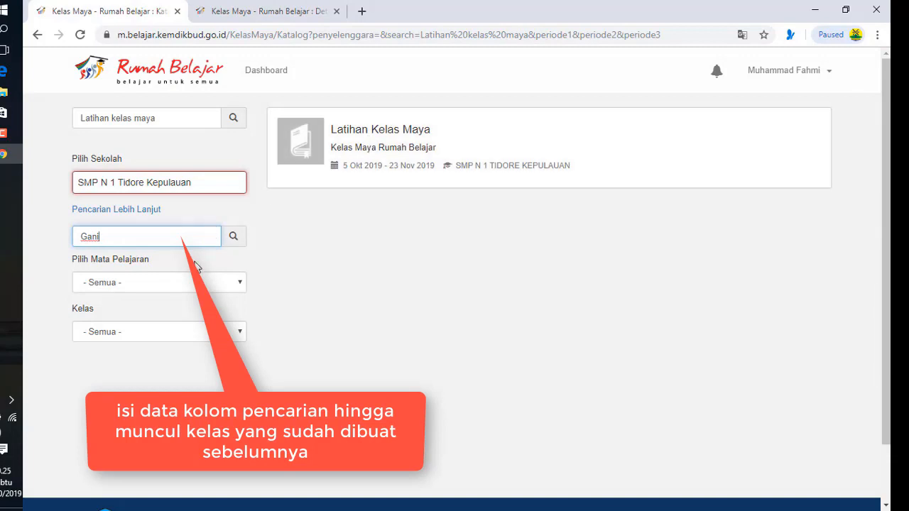
Open the Latihan Kelas Maya result and register for it with the class keyword
click(345, 135)
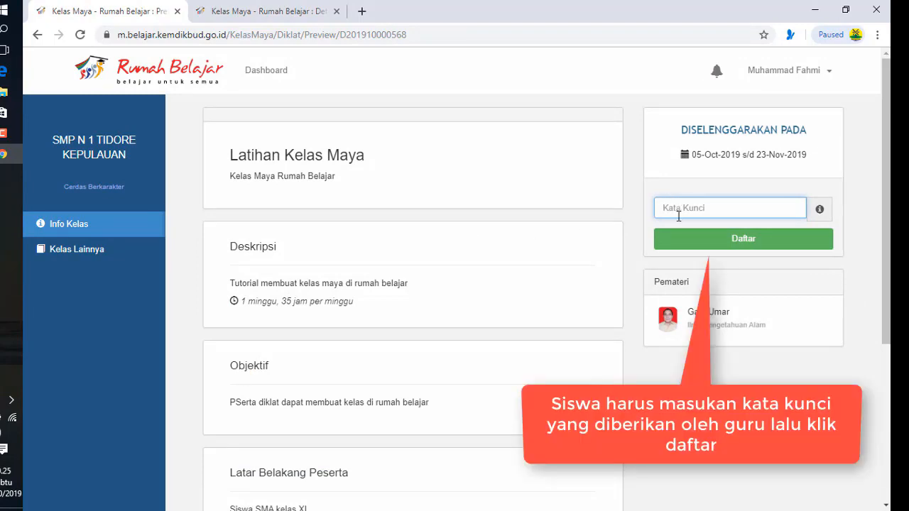
click(702, 245)
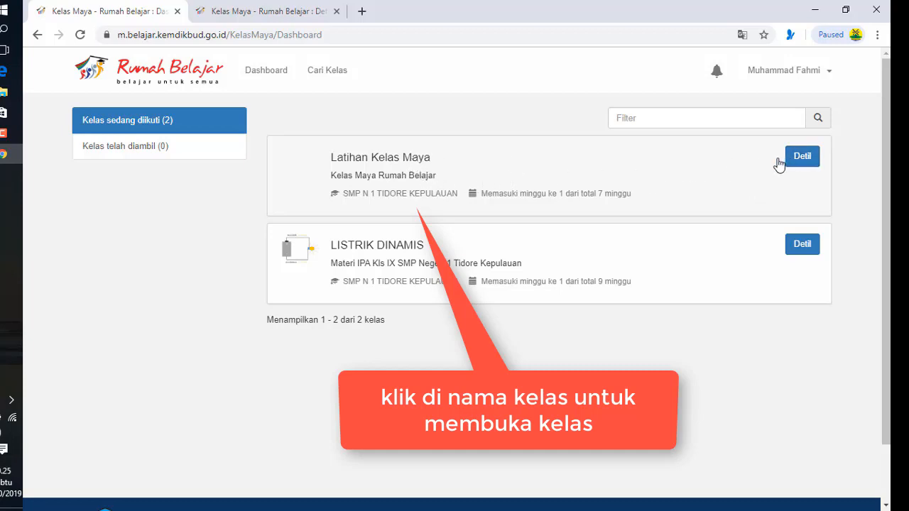
Review Latihan Kelas Maya's Modul 1, Tugas 1, Kuis 1 and Ujian Akhir, then log out
click(391, 162)
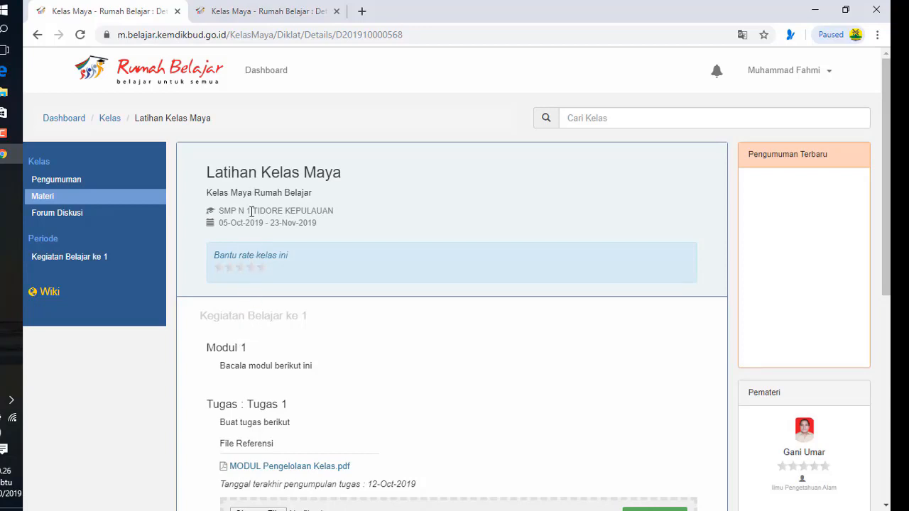
scroll(244, 334, down, 2)
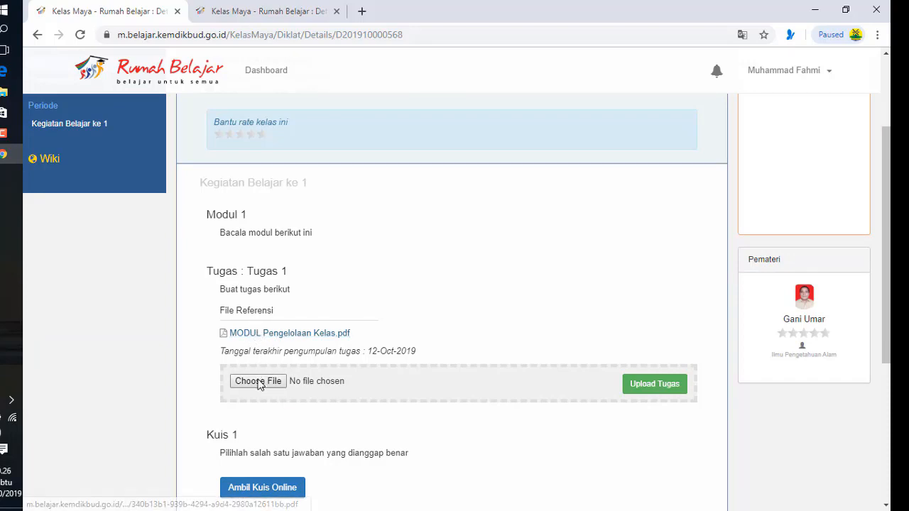
scroll(258, 381, down, 2)
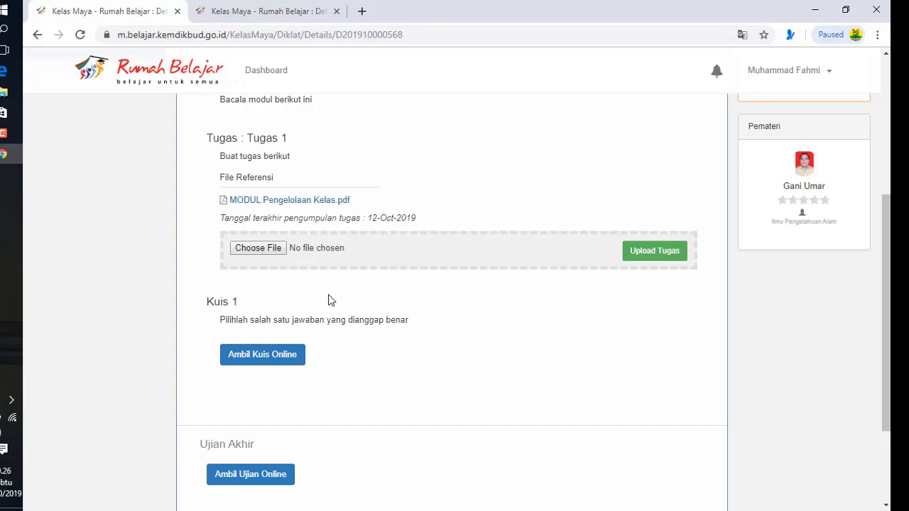
scroll(330, 300, down, 2)
scroll(330, 300, up, 3)
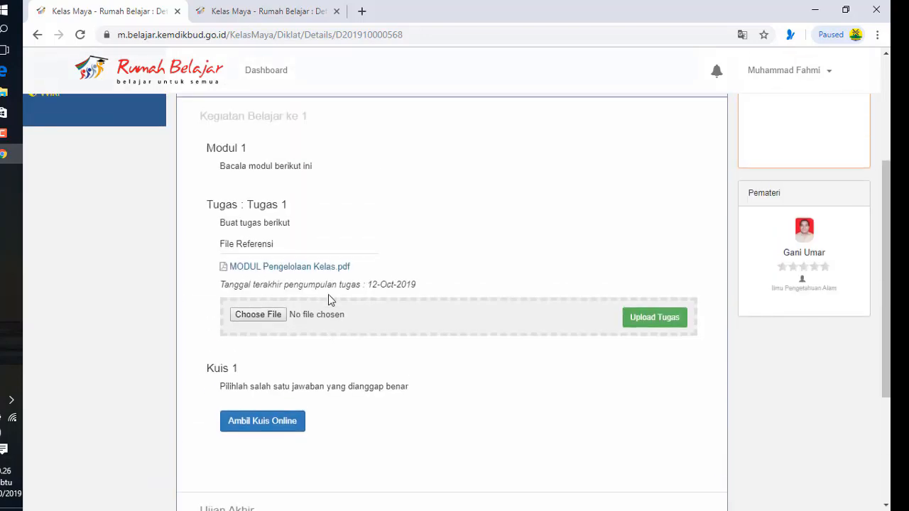
scroll(328, 294, up, 3)
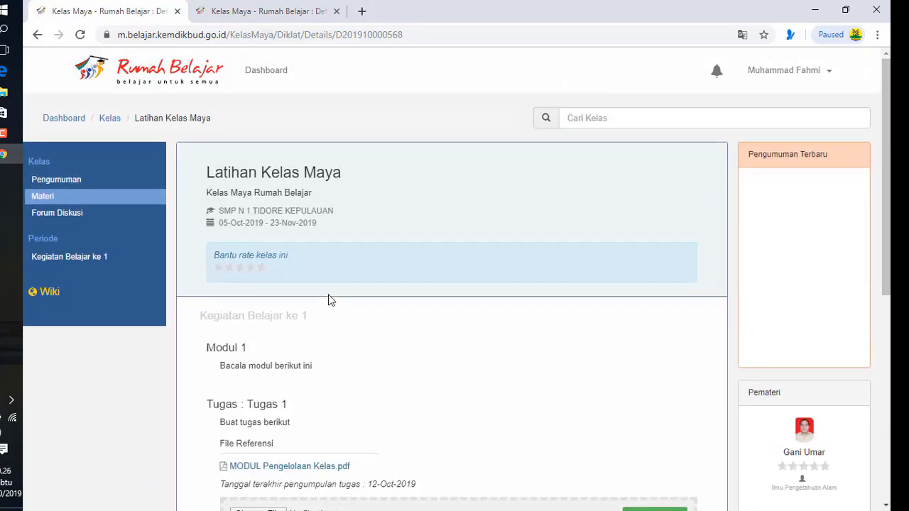
scroll(329, 299, down, 2)
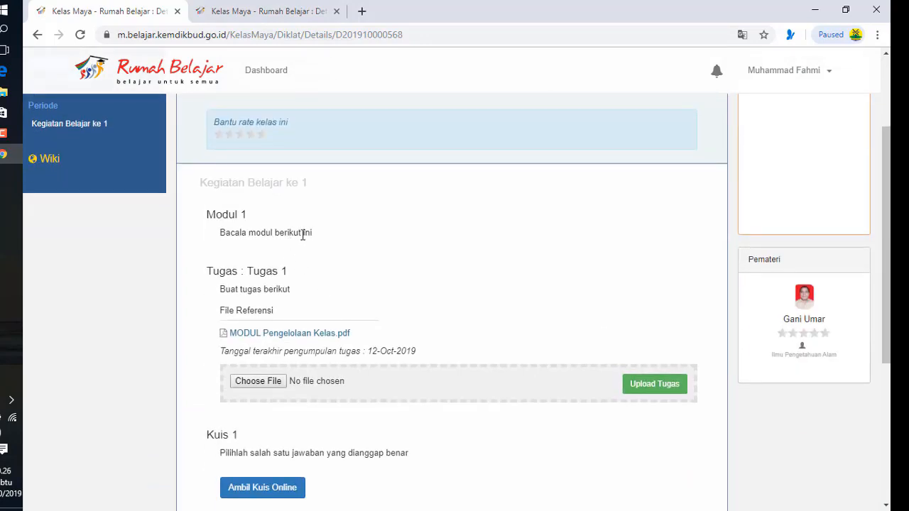
scroll(425, 277, up, 2)
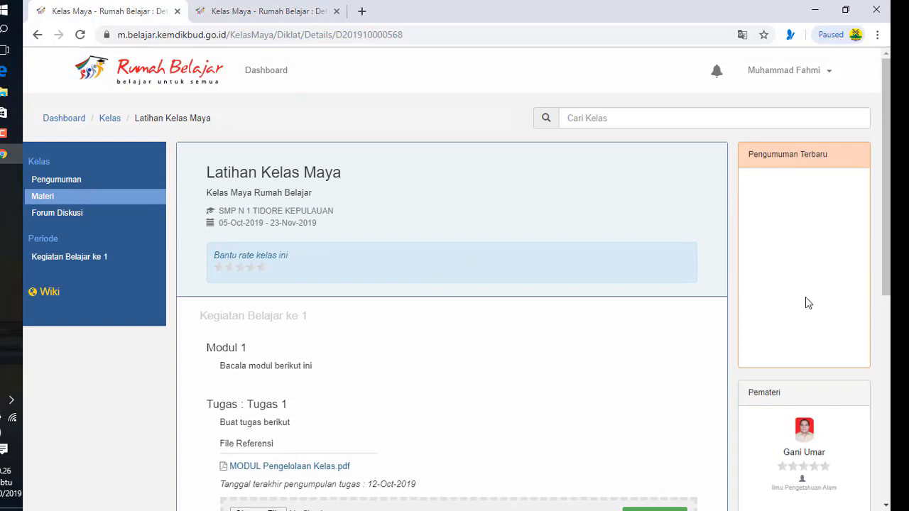
click(829, 74)
click(775, 157)
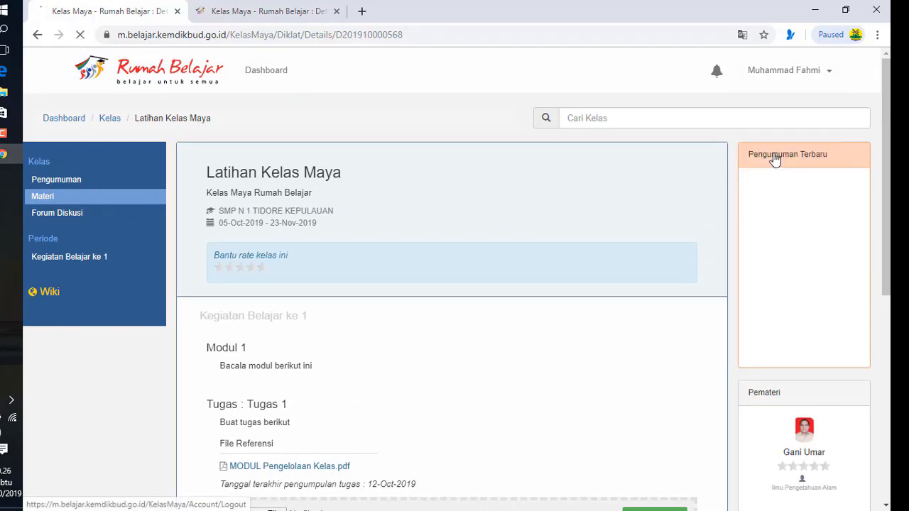